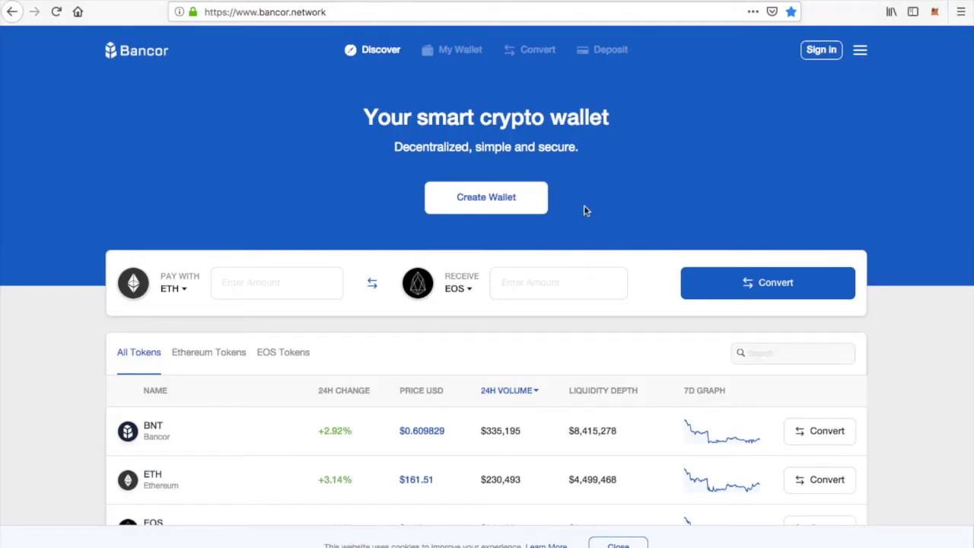
Open the Create Wallet registration form from the Bancor home page
click(486, 200)
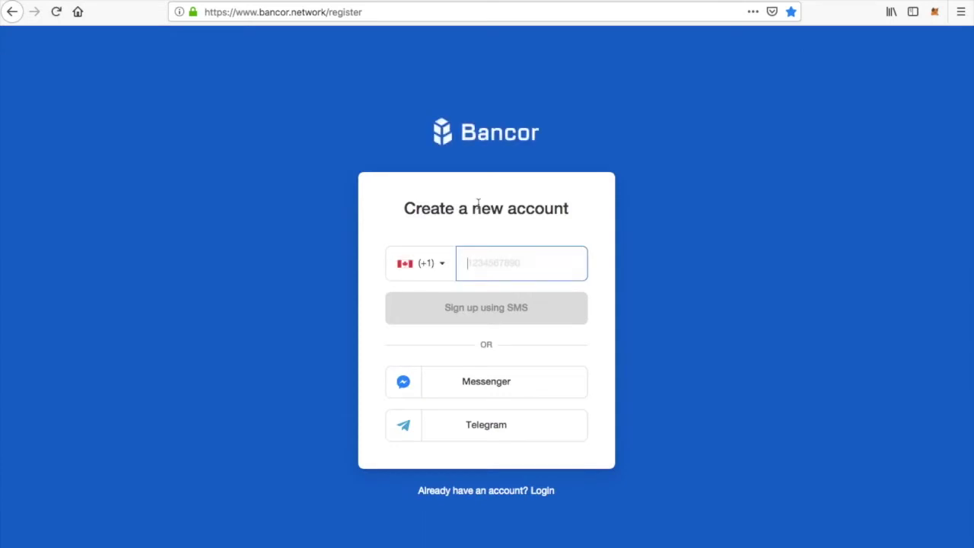
Choose Messenger sign-up and log in with the account email and password
click(487, 386)
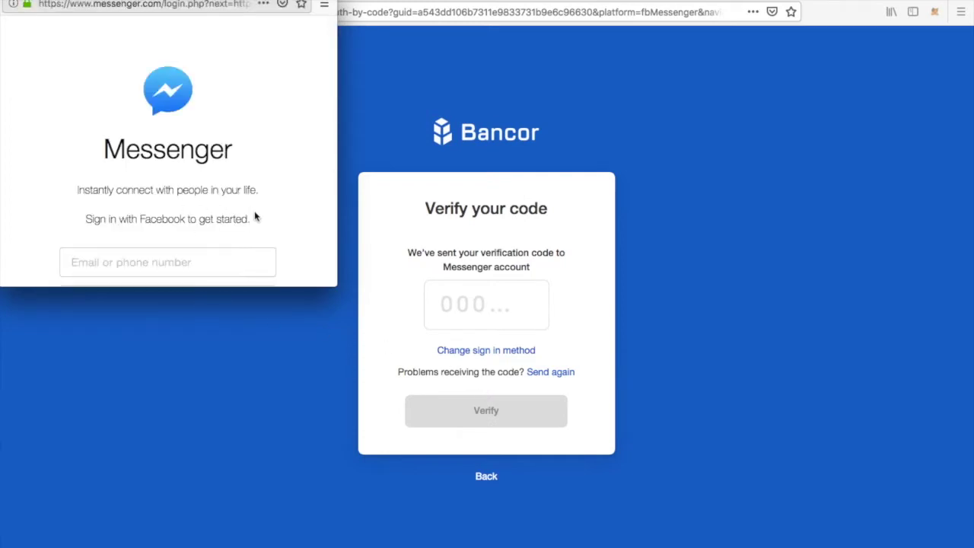
scroll(219, 255, down, 3)
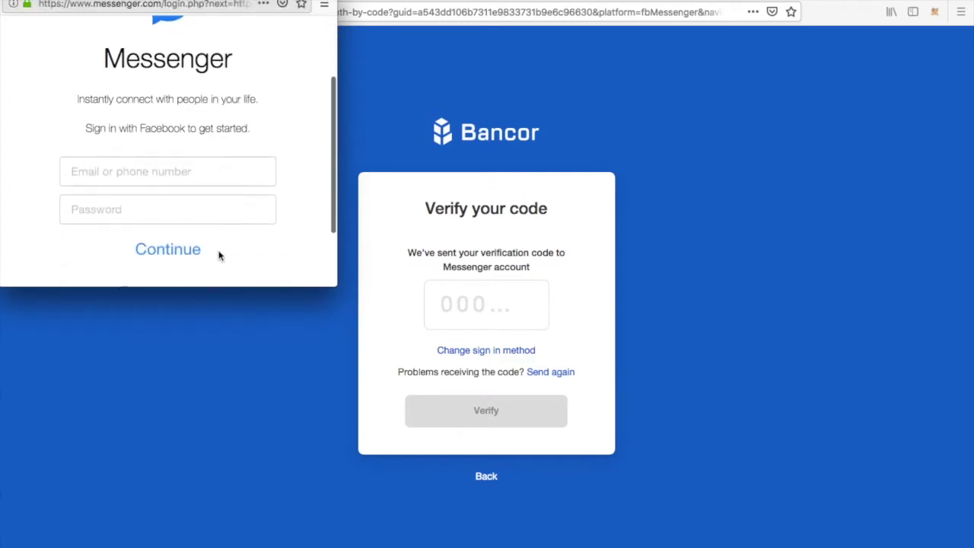
click(191, 173)
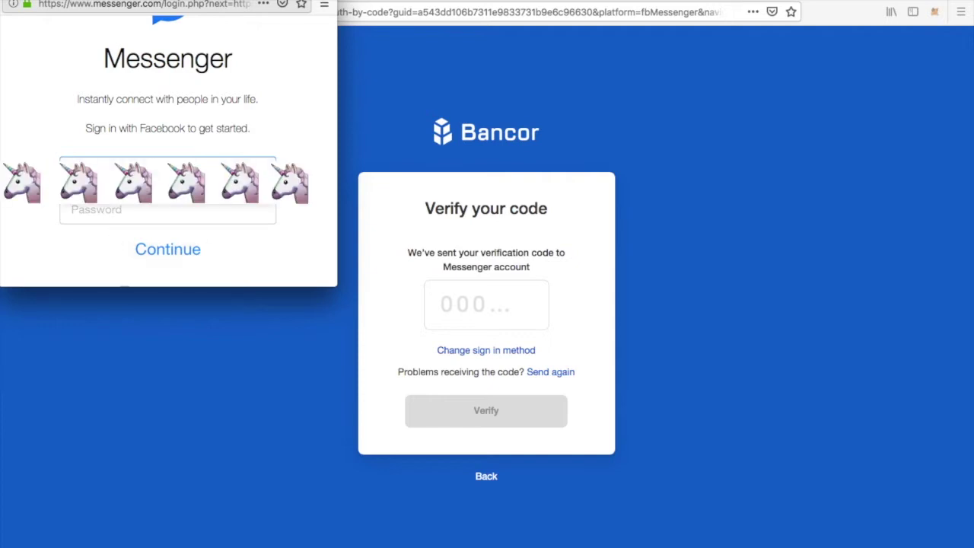
click(111, 211)
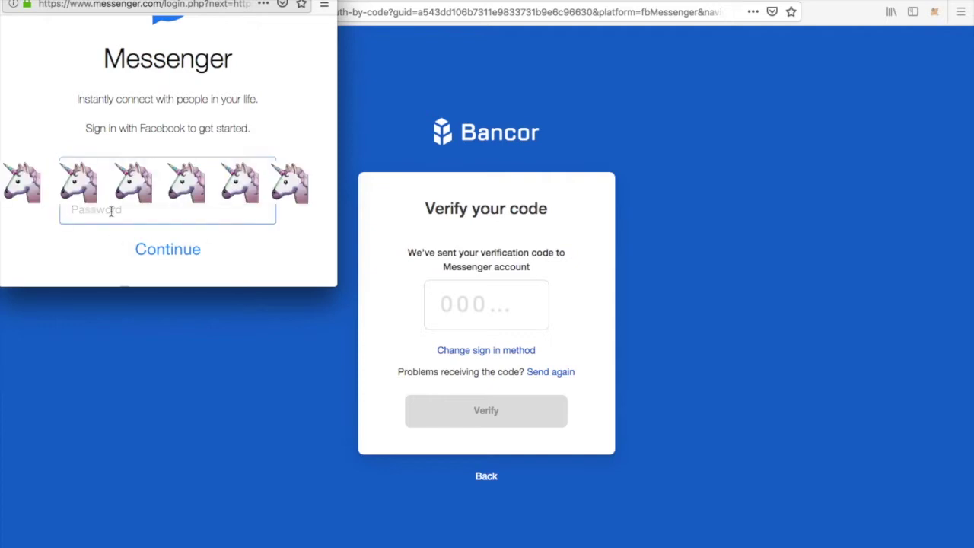
key(super+v)
click(167, 257)
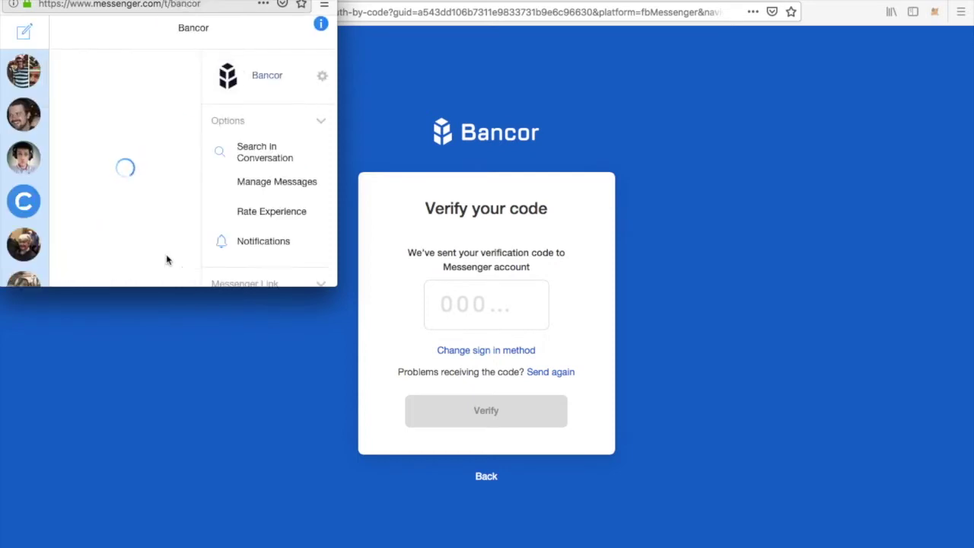
Start the Bancor chat, select the verification code it sends, and return to the browser
click(167, 262)
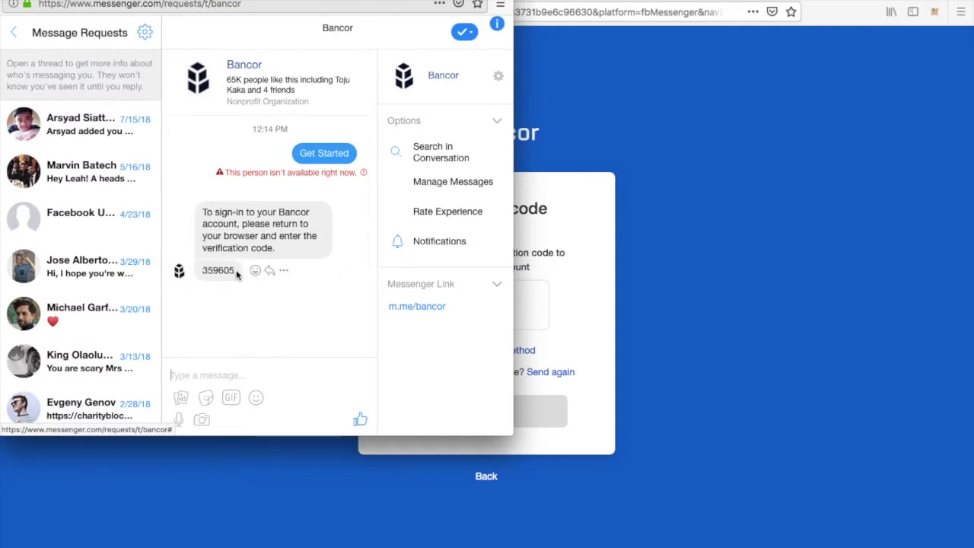
drag(234, 269, 201, 275)
key(ctrl+c)
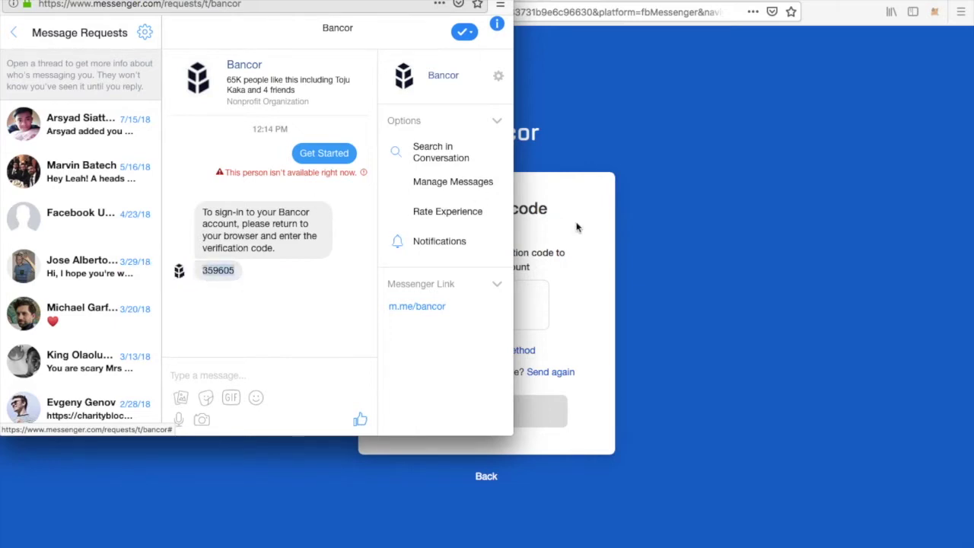
click(618, 253)
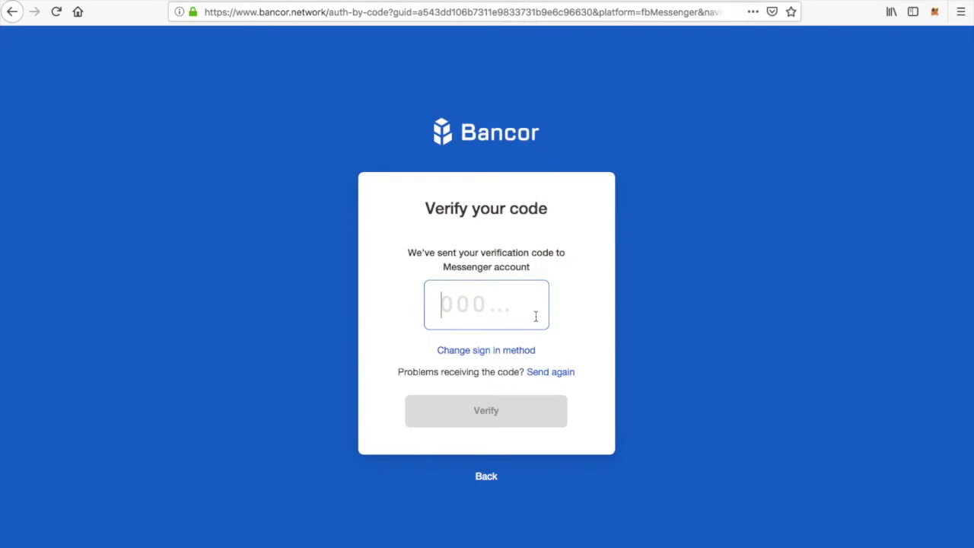
Verify with the pasted code, register with a display name and accepted Terms, and start a new wallet
key(ctrl+v)
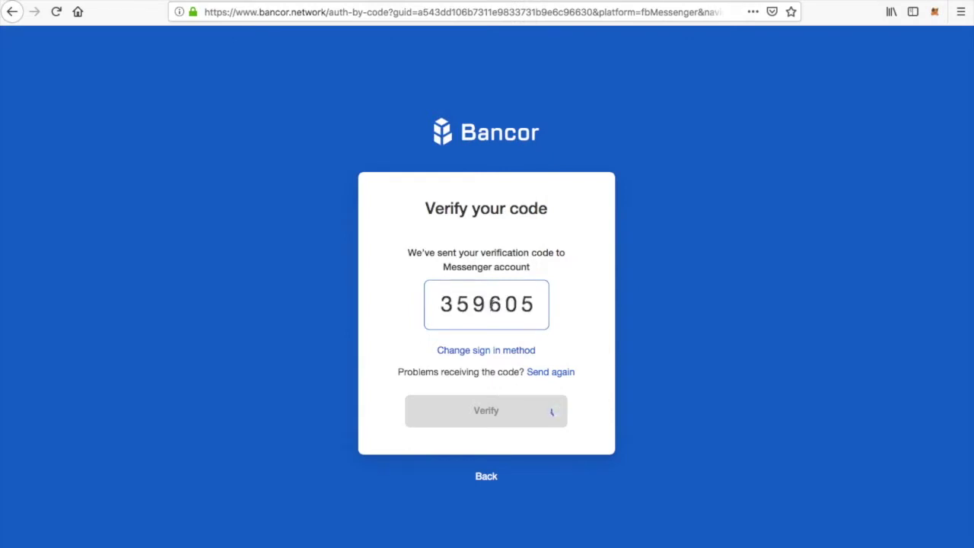
click(553, 410)
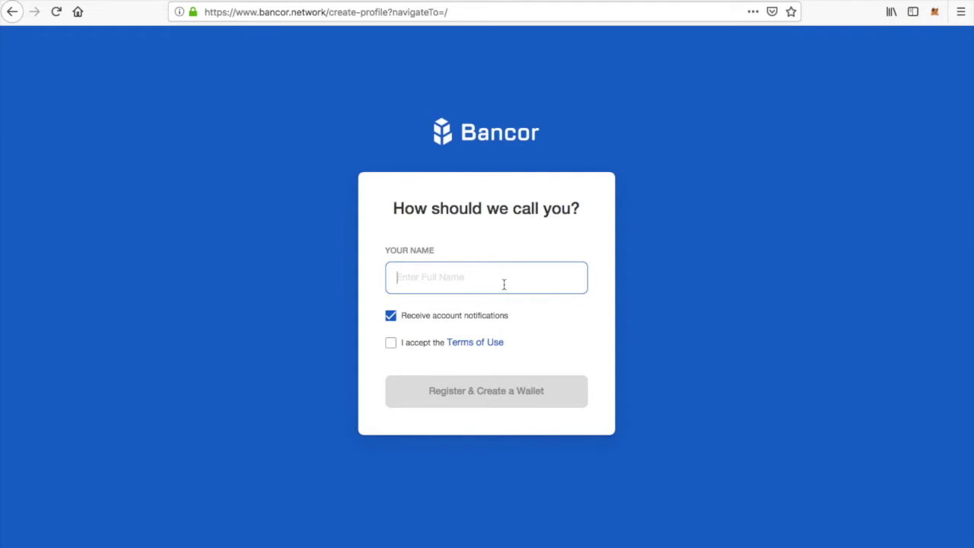
text(Sunshine)
click(390, 343)
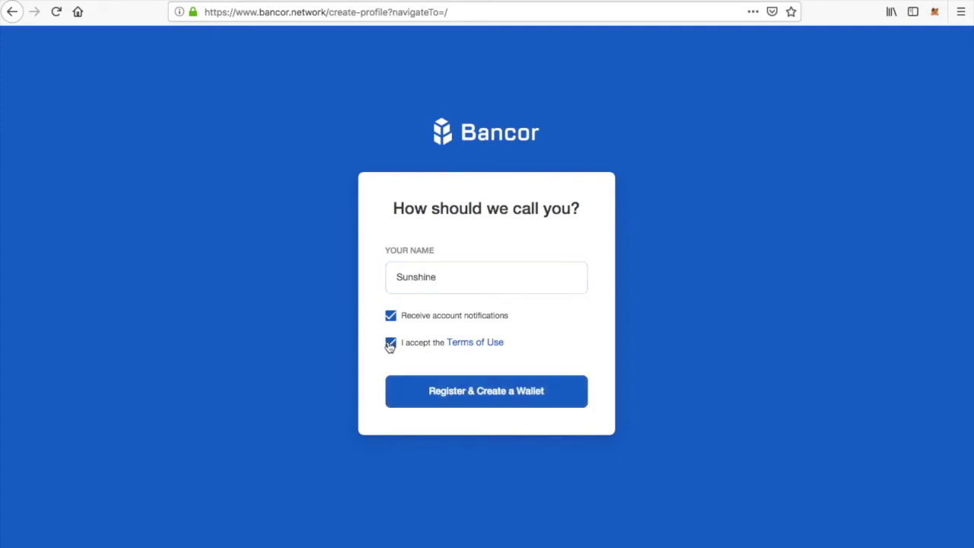
click(467, 395)
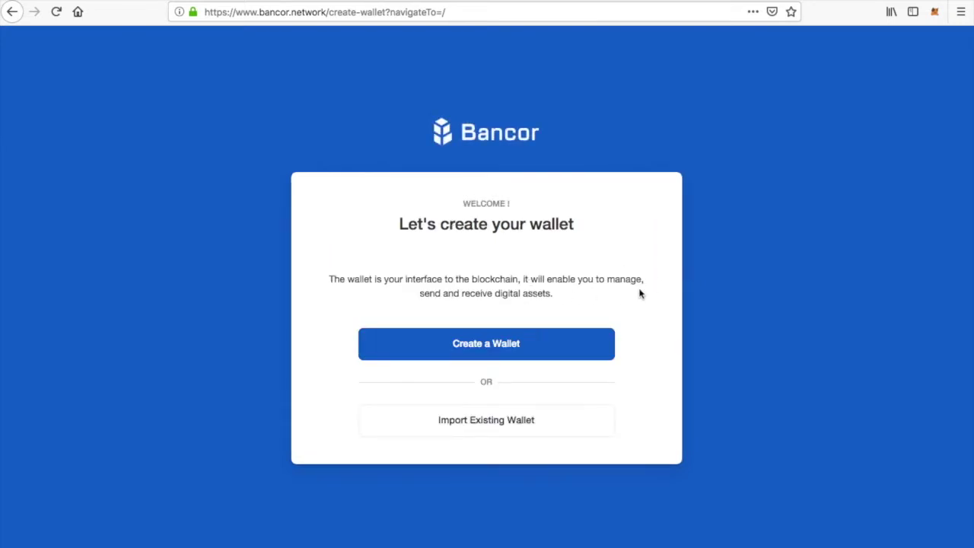
click(490, 349)
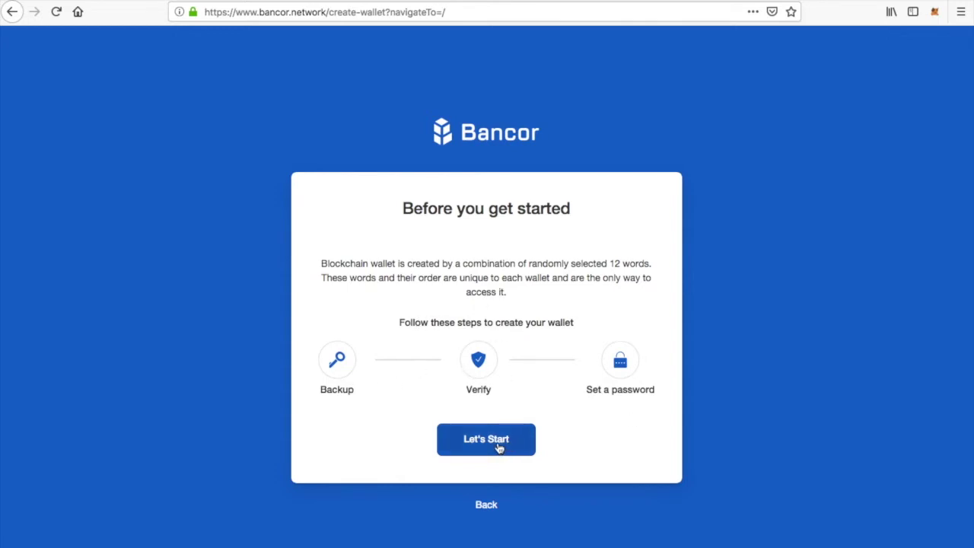
Begin the backup, copy the 12-word recovery phrase to the clipboard, and launch Pages
click(499, 448)
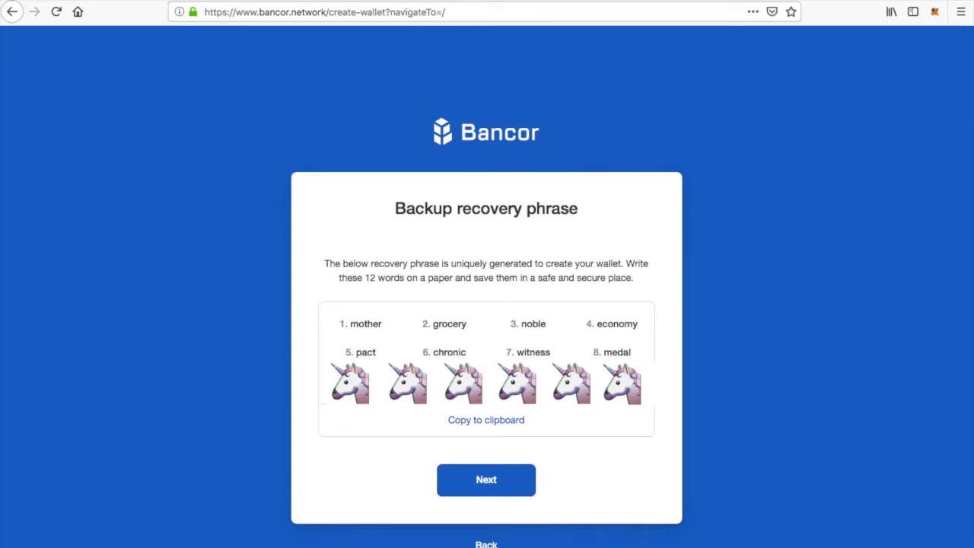
click(487, 424)
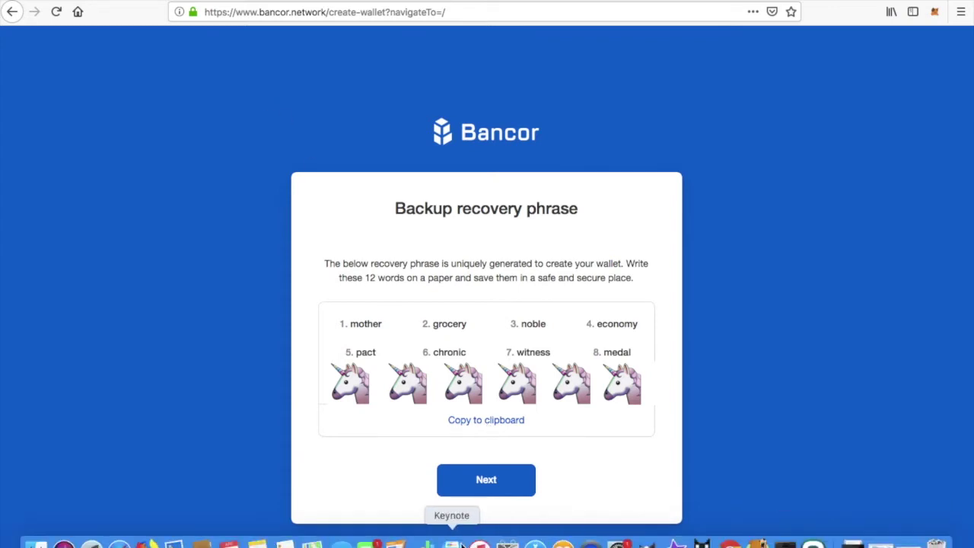
click(462, 545)
Paste the recovery phrase into a new Pages document and save it as bancorwallet
click(210, 124)
key(cmd+v)
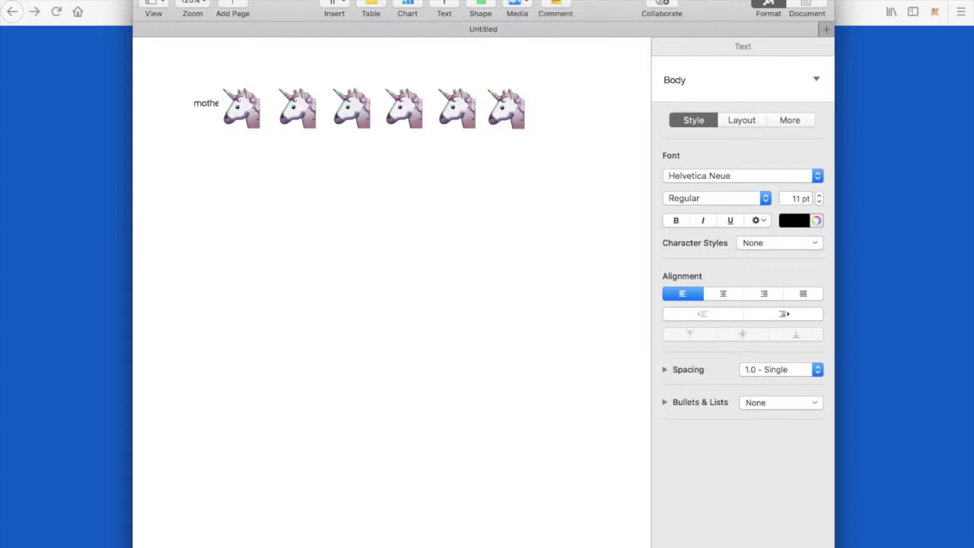
key(super+s)
text(bancorwallet)
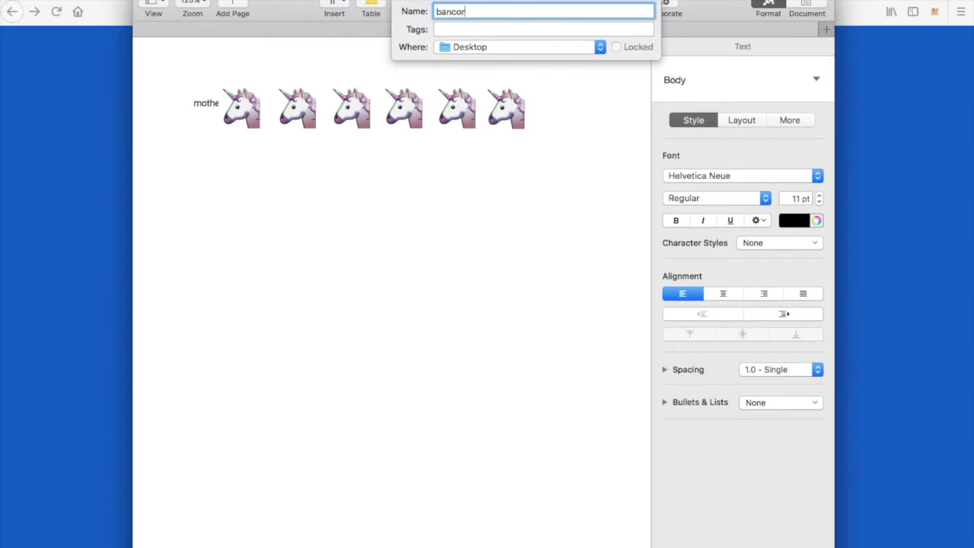
key(Return)
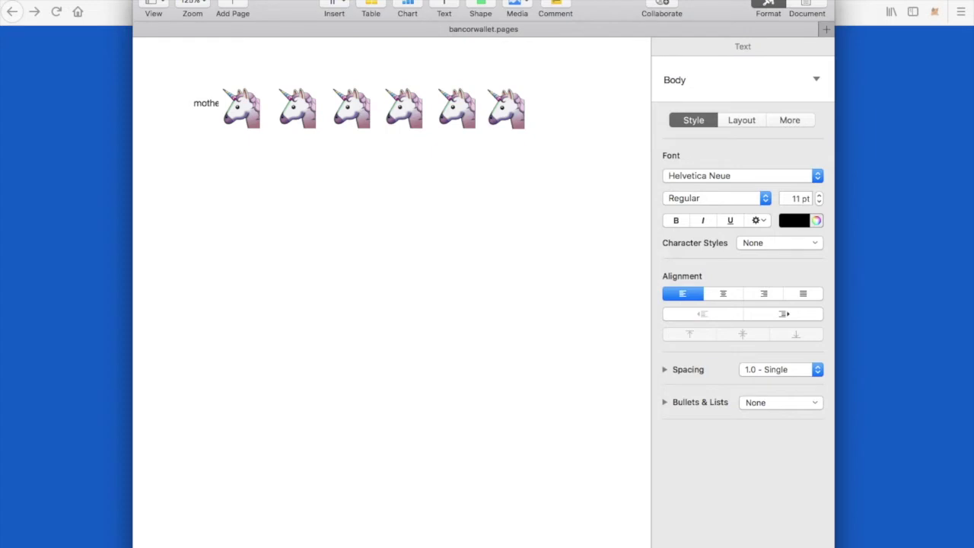
key(super+Tab)
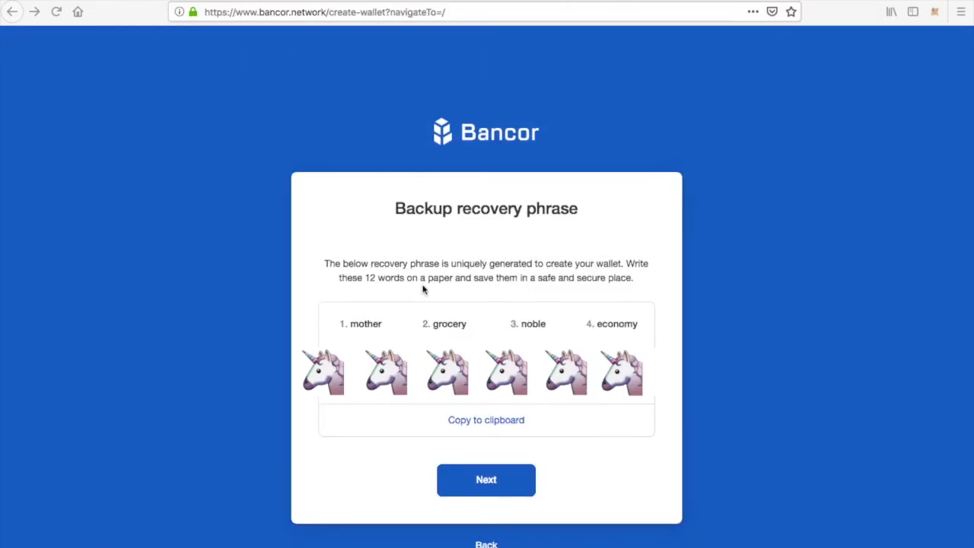
click(495, 487)
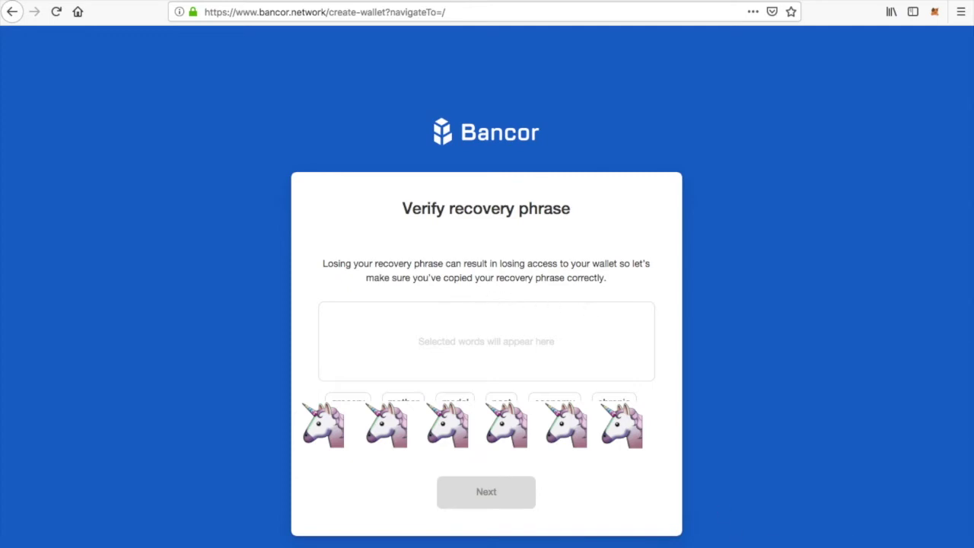
click(402, 400)
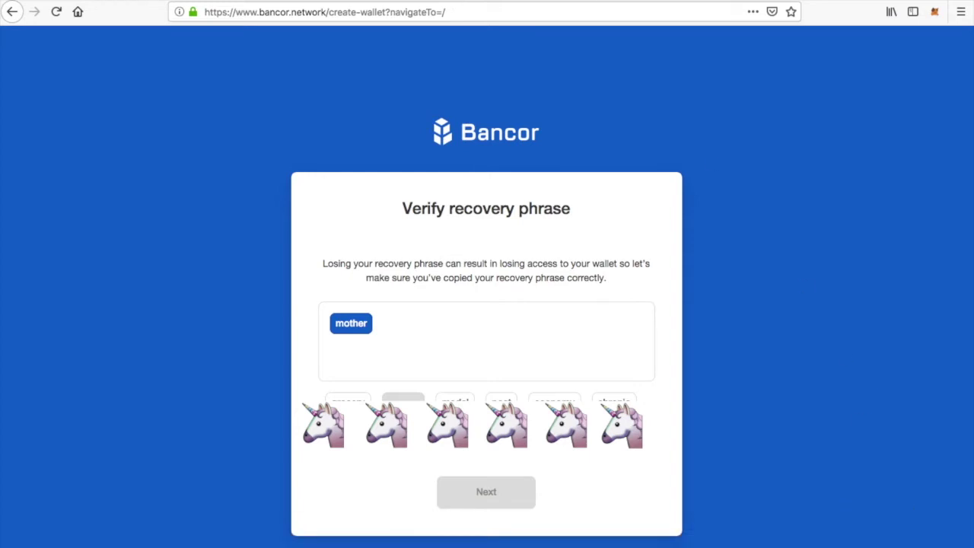
click(348, 397)
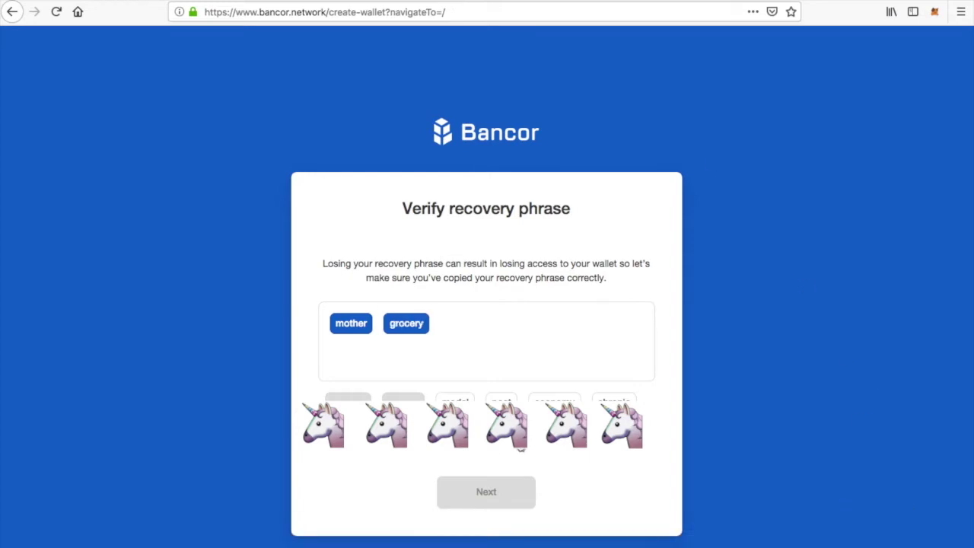
click(521, 449)
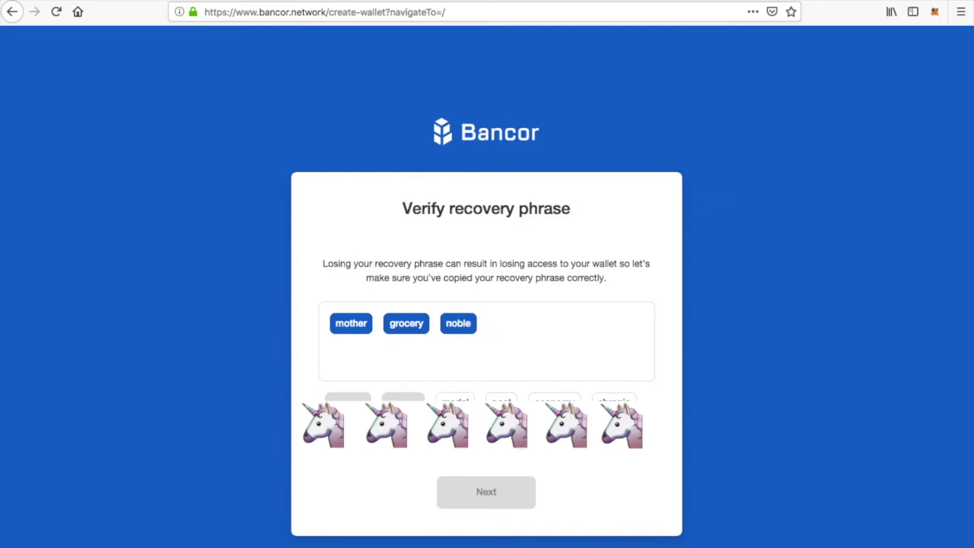
click(555, 397)
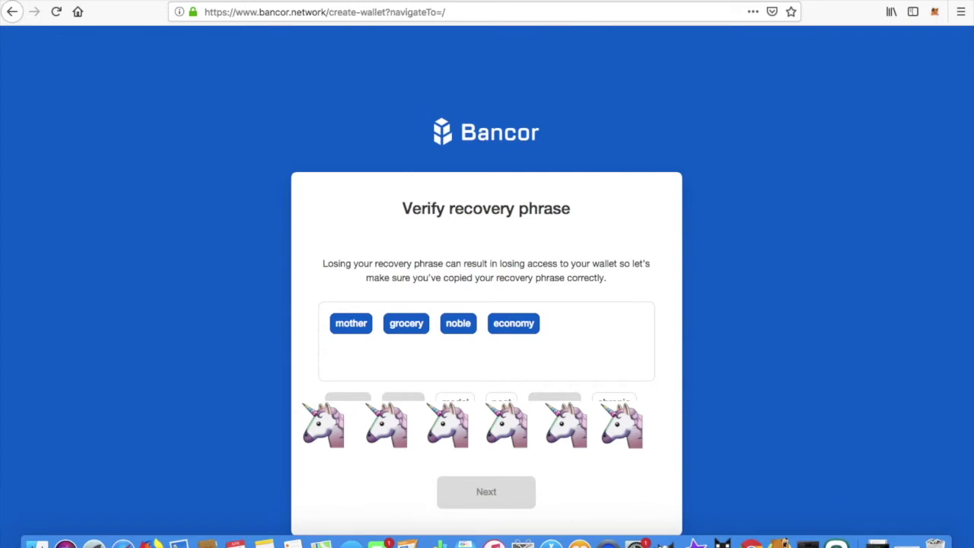
click(501, 397)
click(615, 397)
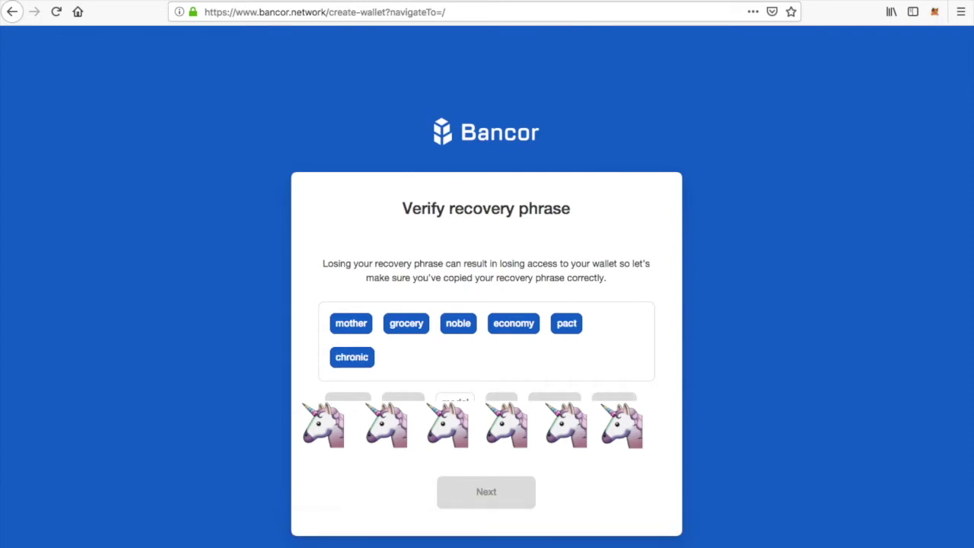
click(454, 426)
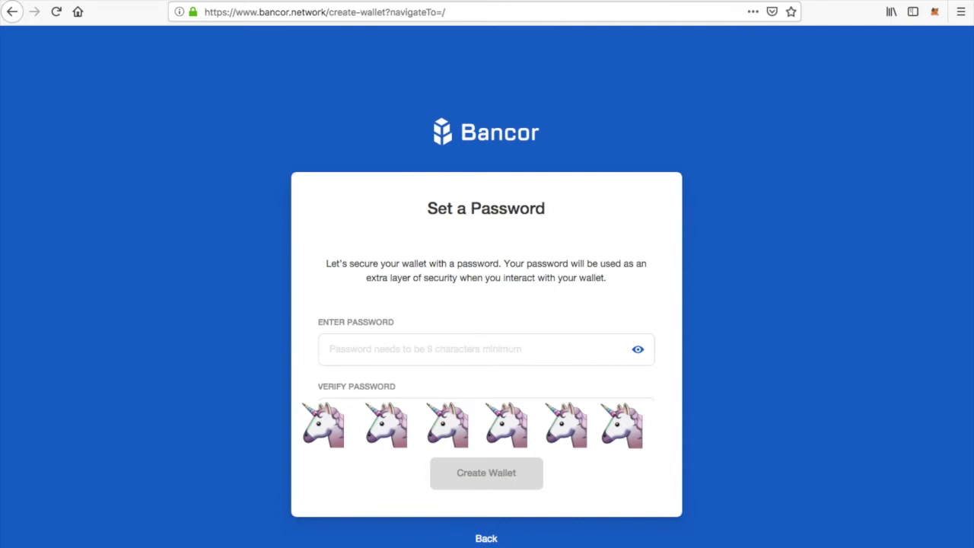
Enter and confirm the wallet password, then create the wallet
click(397, 349)
text(••)
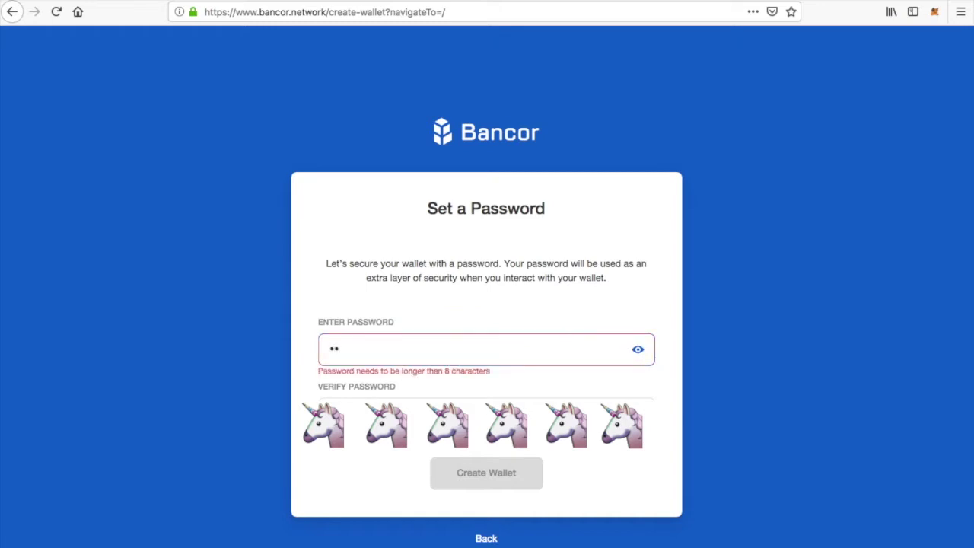
text(••••••••••••)
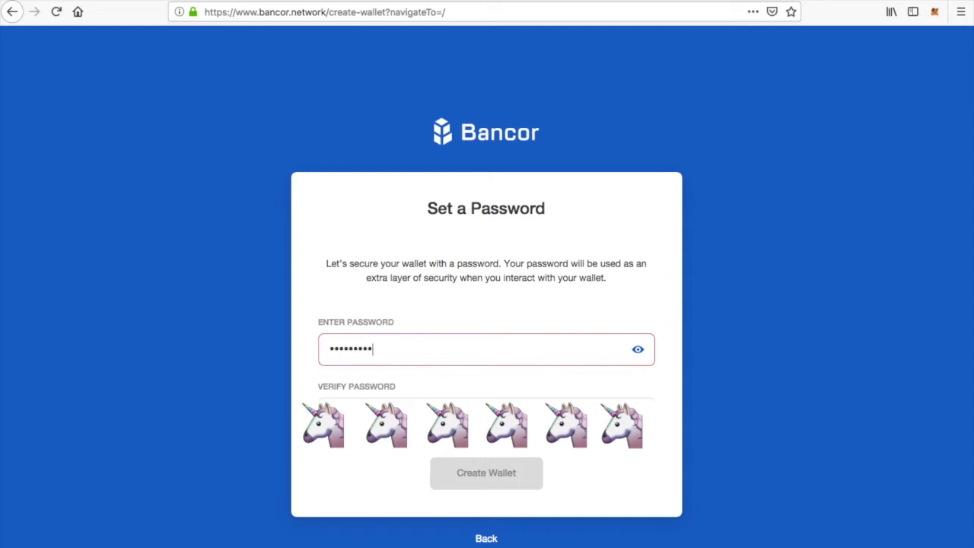
click(398, 414)
text(•••)
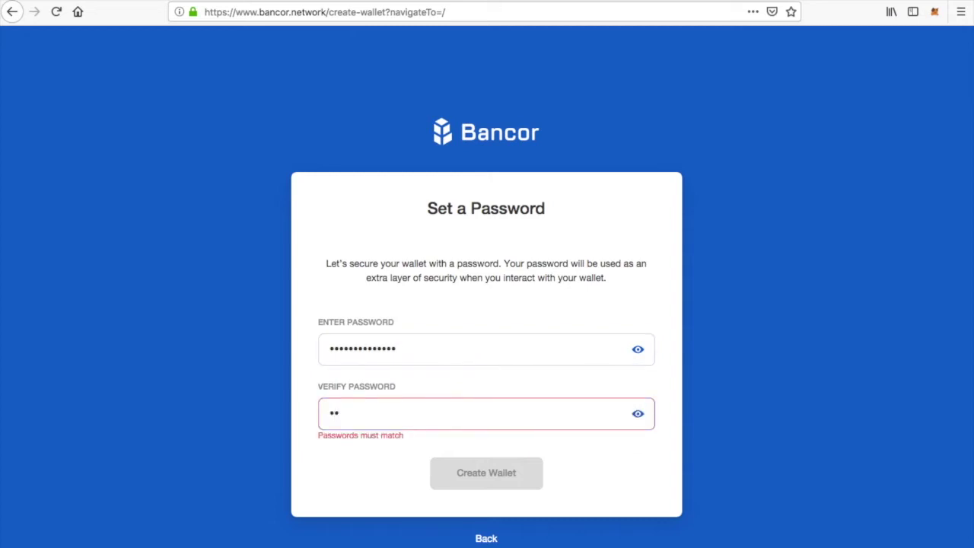
text(••••••••••)
click(481, 474)
click(481, 474)
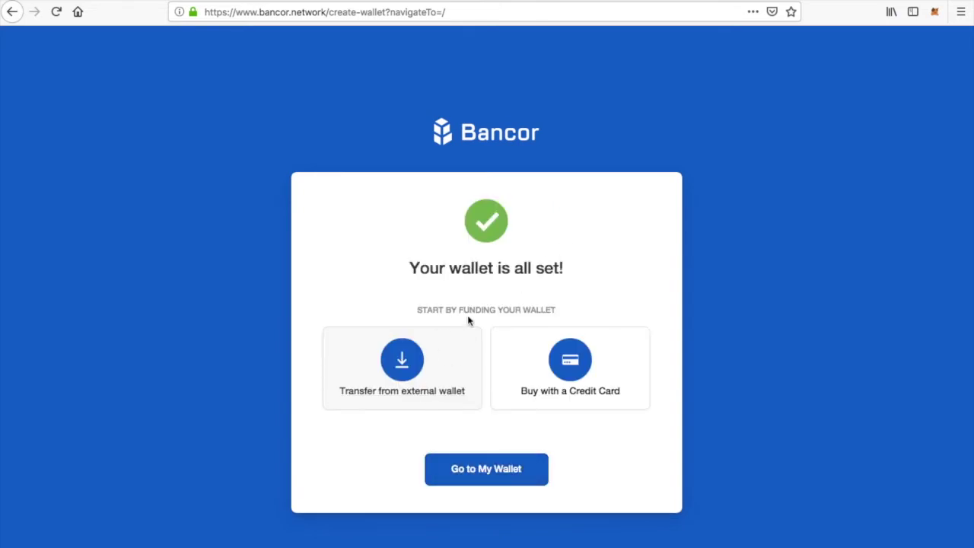
Go to the wallet and copy its EOS receiving address from My Address
click(482, 475)
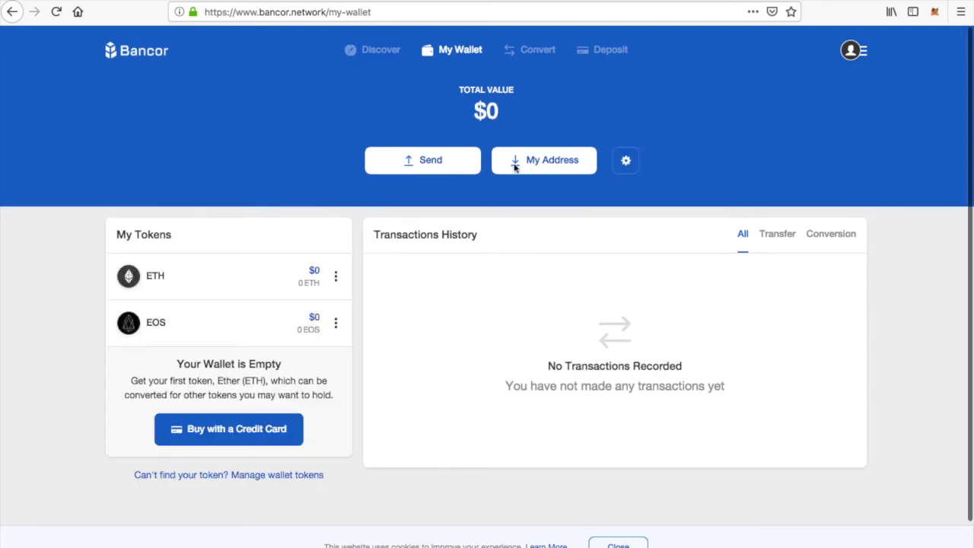
click(568, 165)
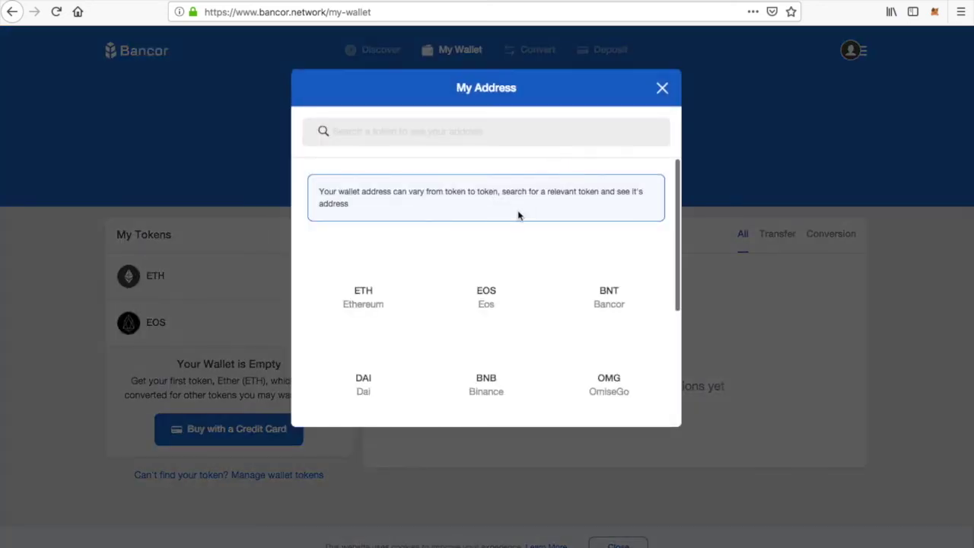
click(503, 302)
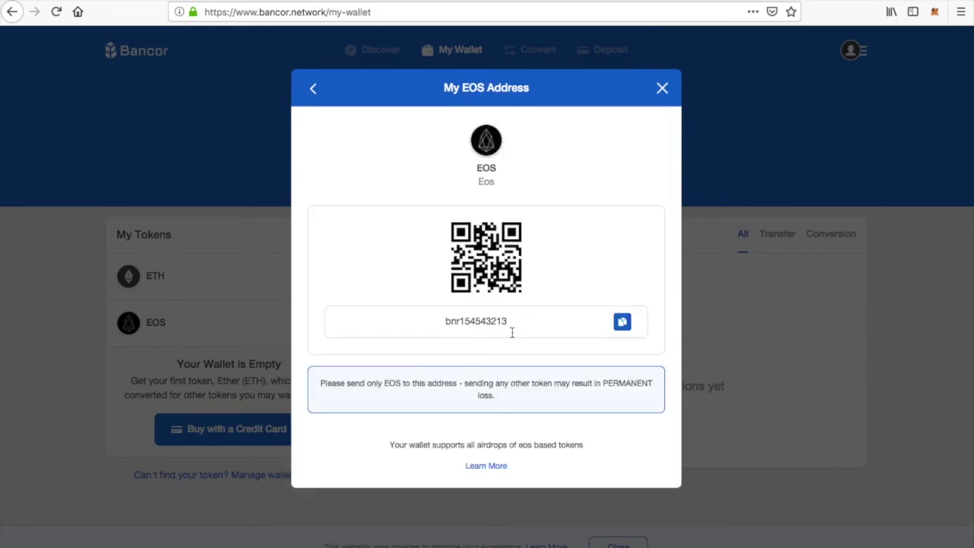
click(622, 329)
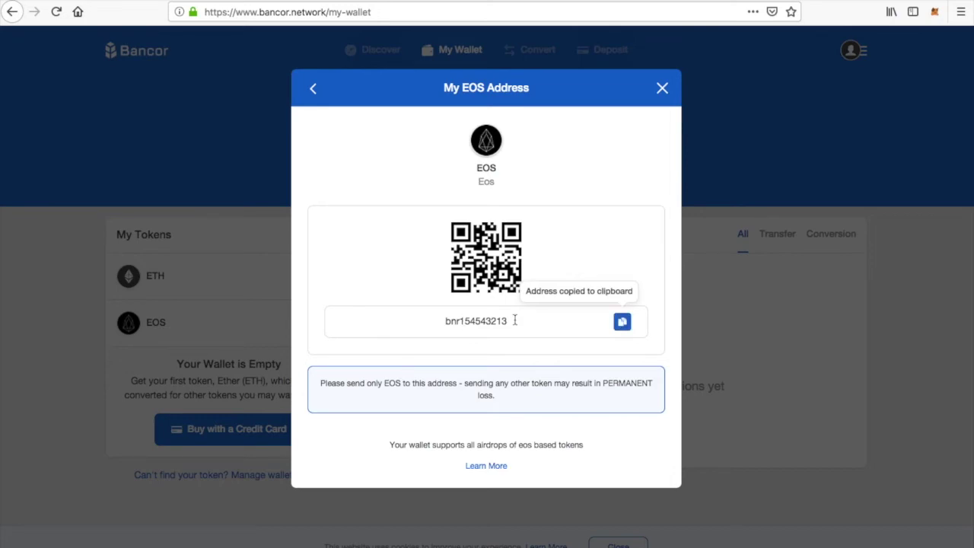
click(664, 96)
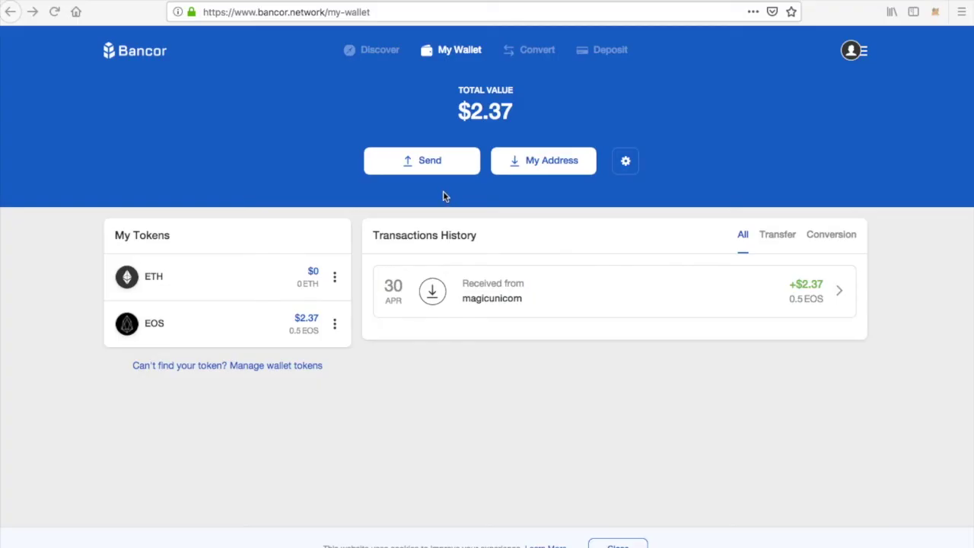
Fill in the Send form with token EOS, amount .25, and the recipient's EOS account
click(427, 171)
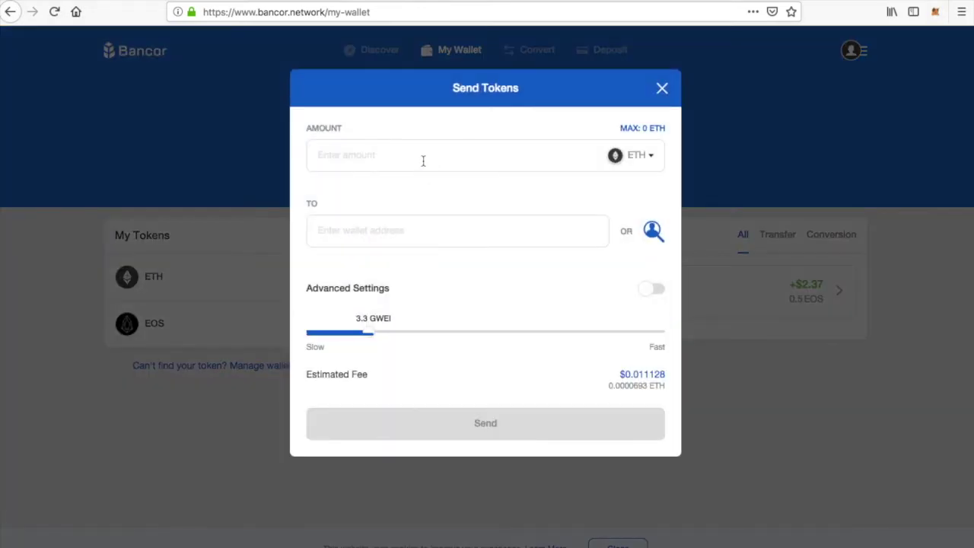
click(634, 156)
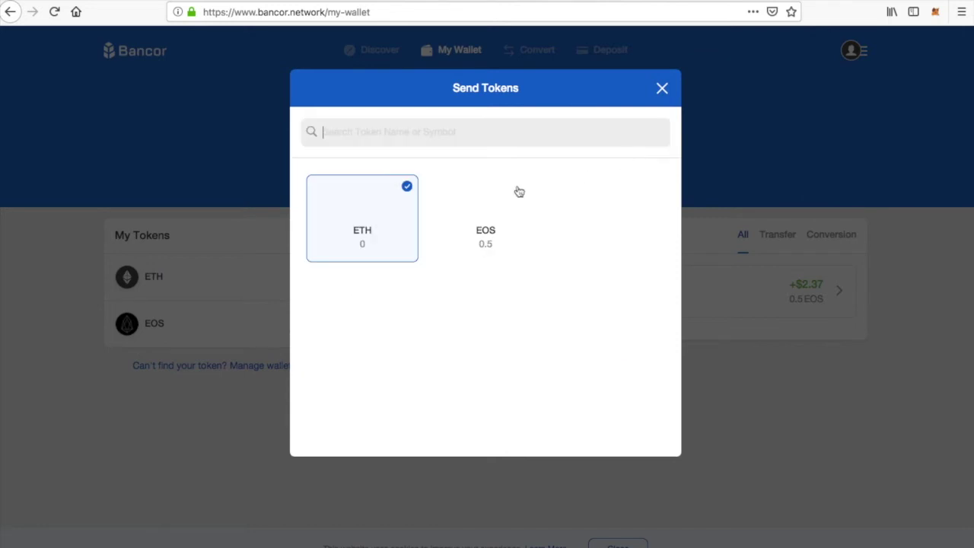
click(493, 223)
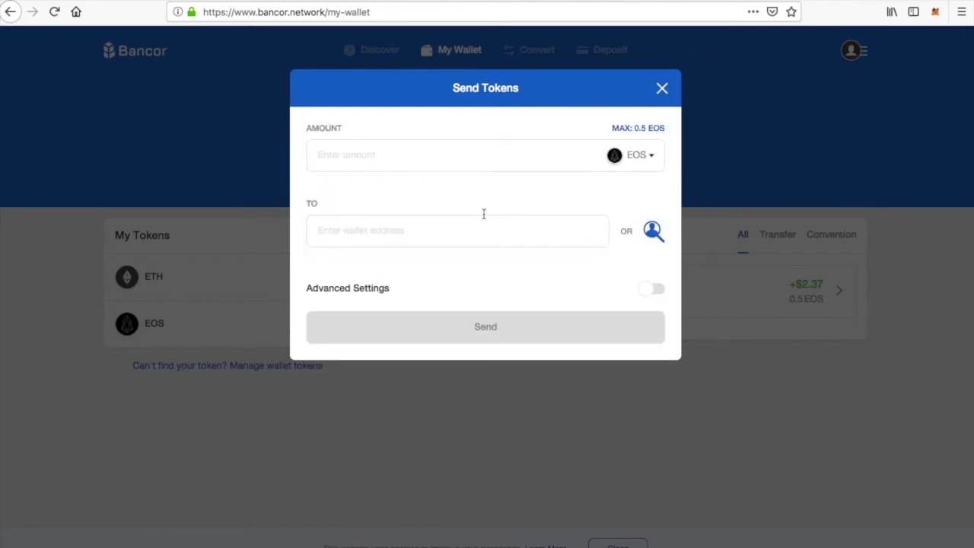
click(391, 154)
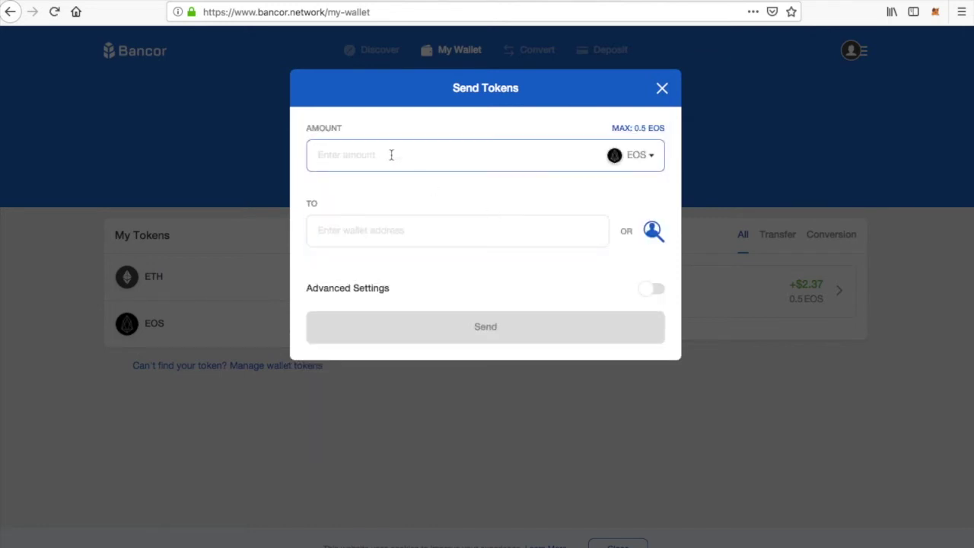
text(.2)
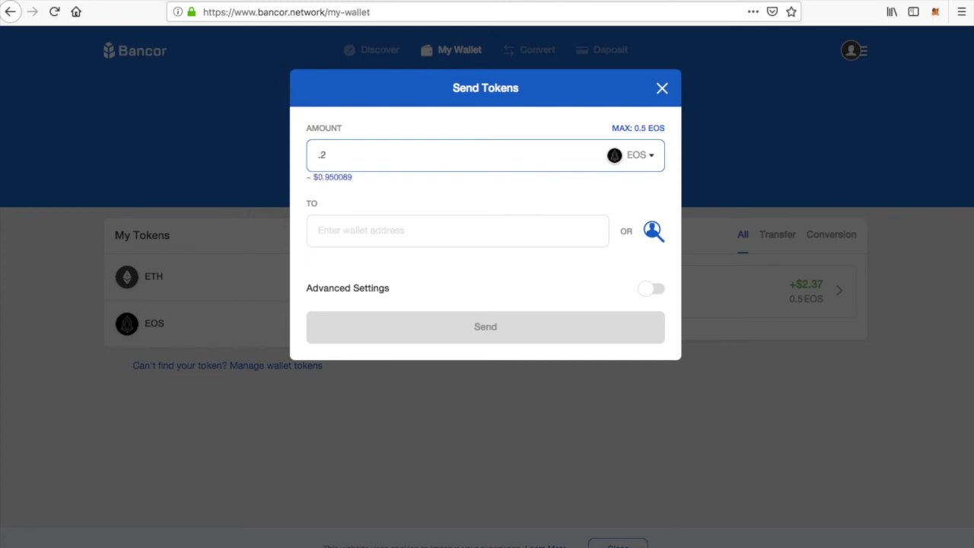
text(5)
click(456, 232)
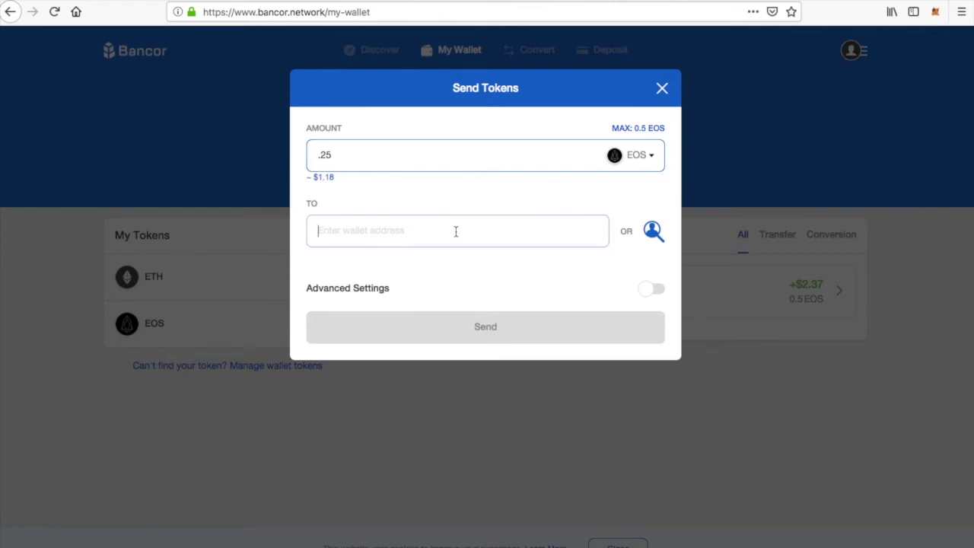
text(em)
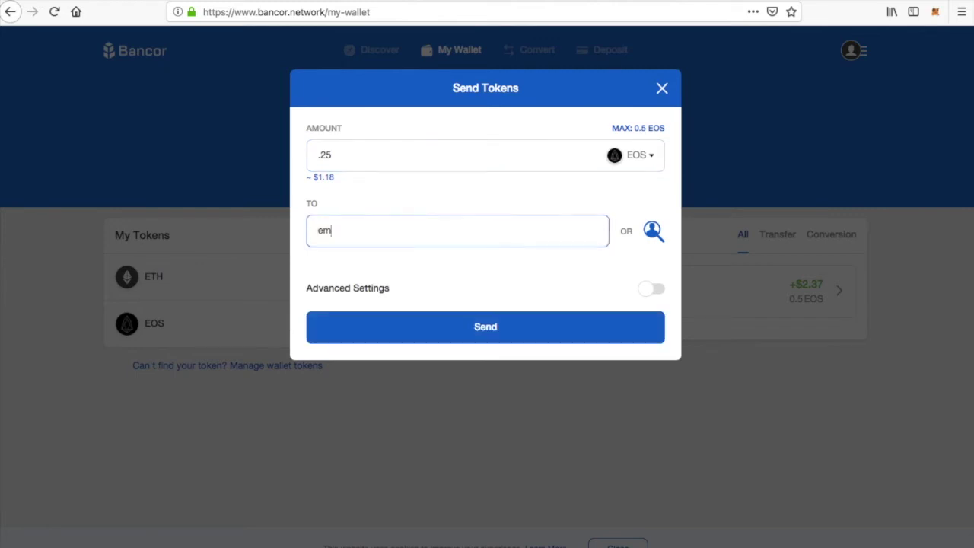
text(powermeeos)
Authorise the 0.25 EOS transfer with the wallet password and send it
click(493, 328)
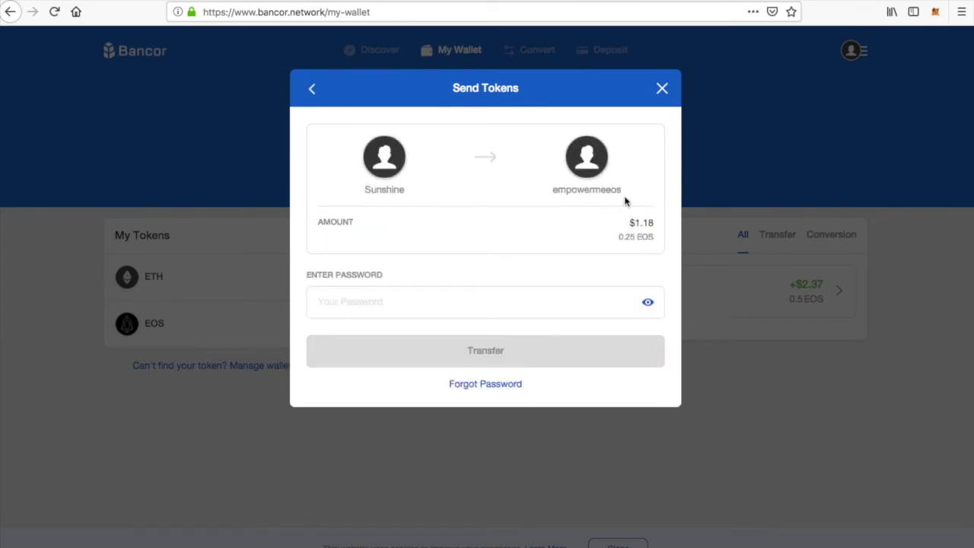
click(438, 301)
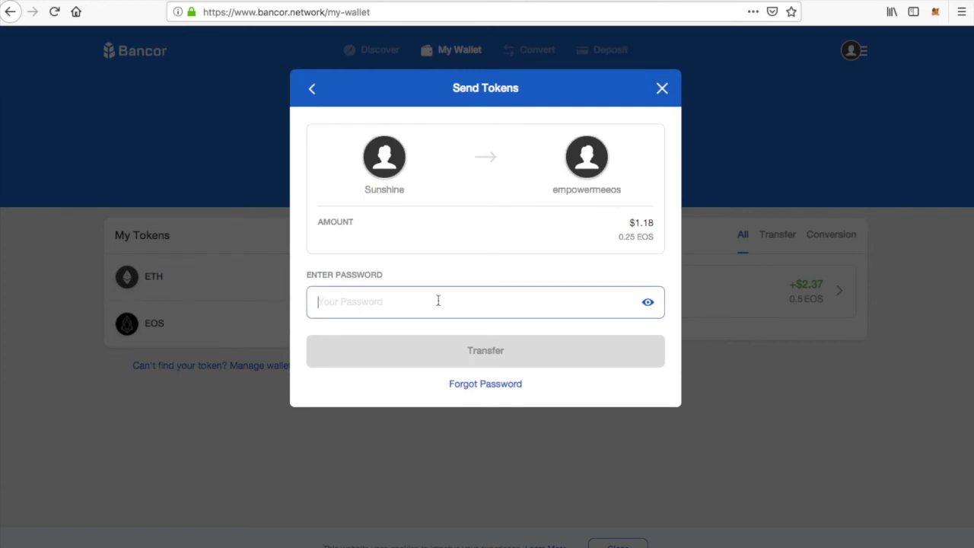
text(•)
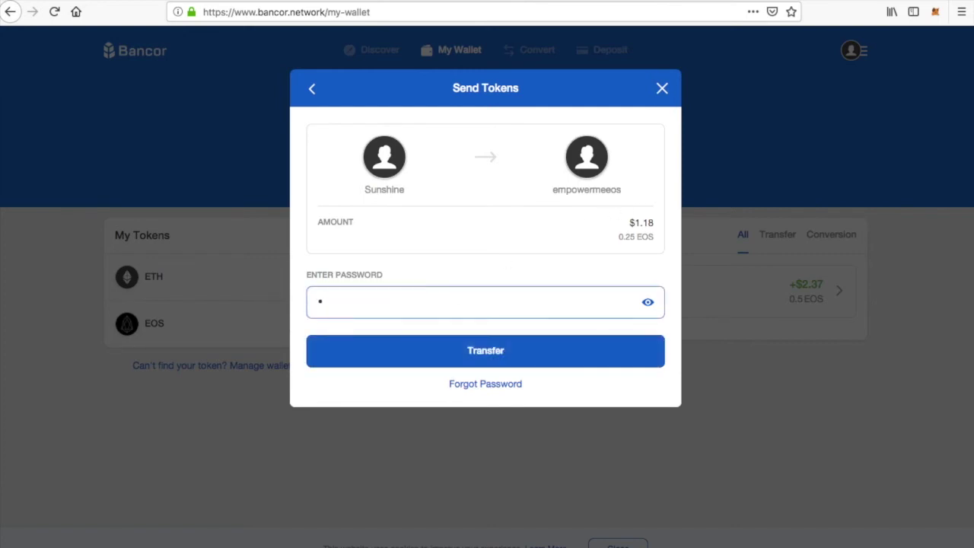
text(••••••)
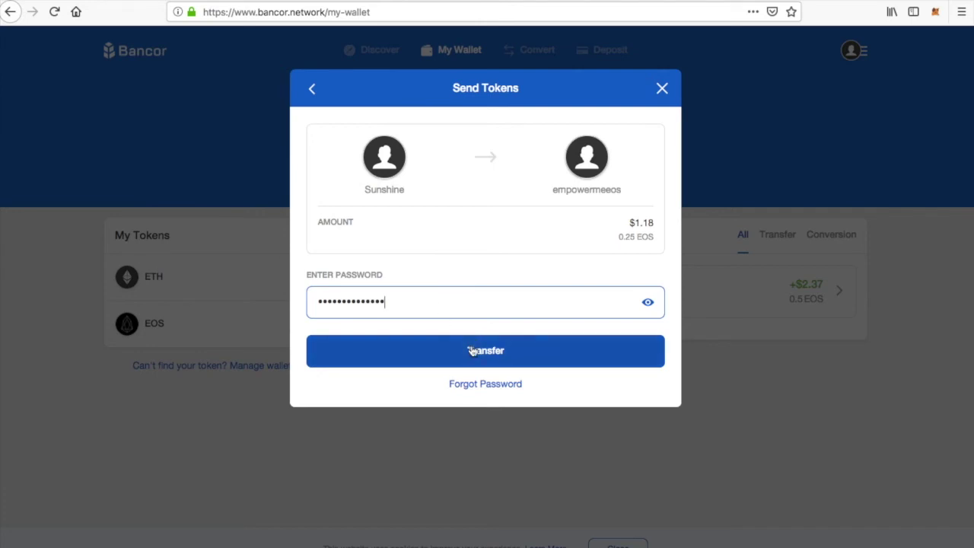
click(471, 350)
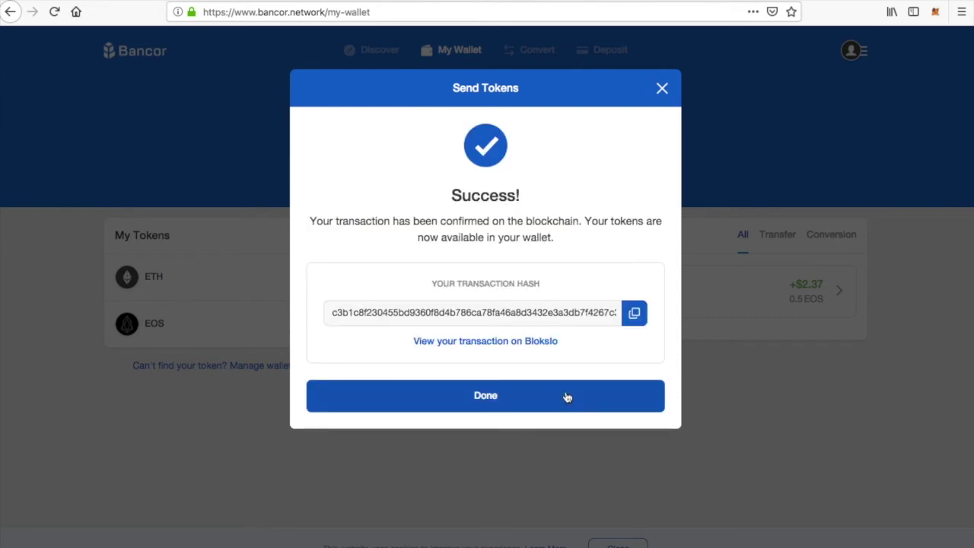
After the transfer success, set the Convert form to pay with EOS and receive IQ
click(492, 398)
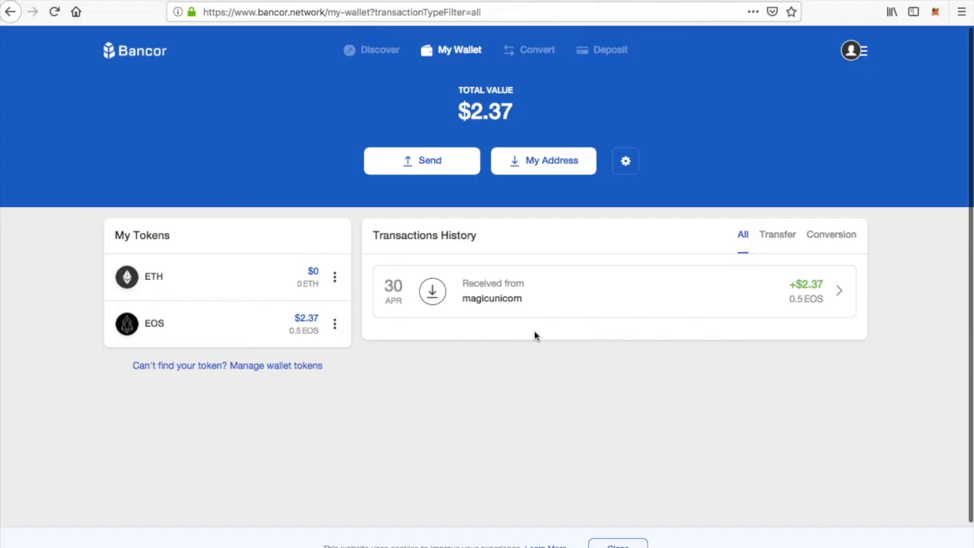
click(545, 54)
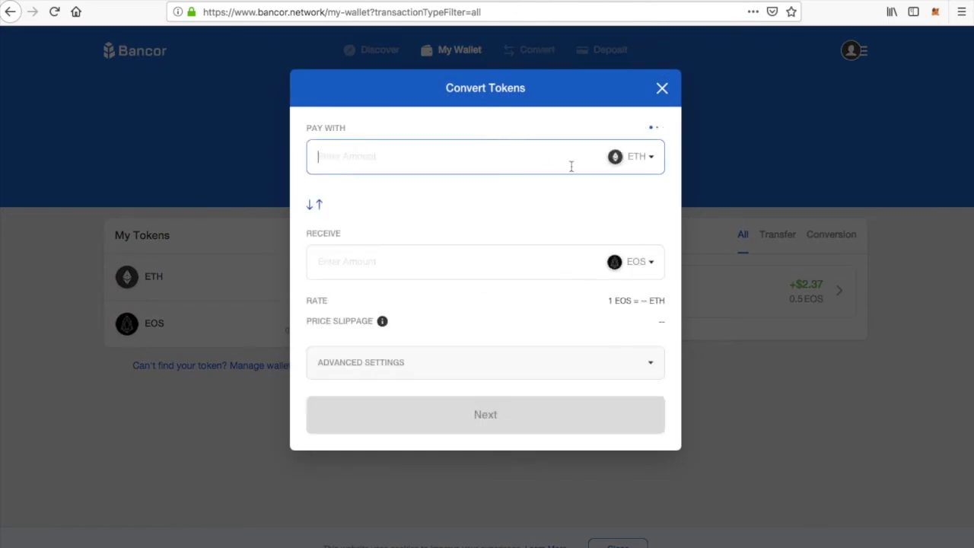
click(639, 157)
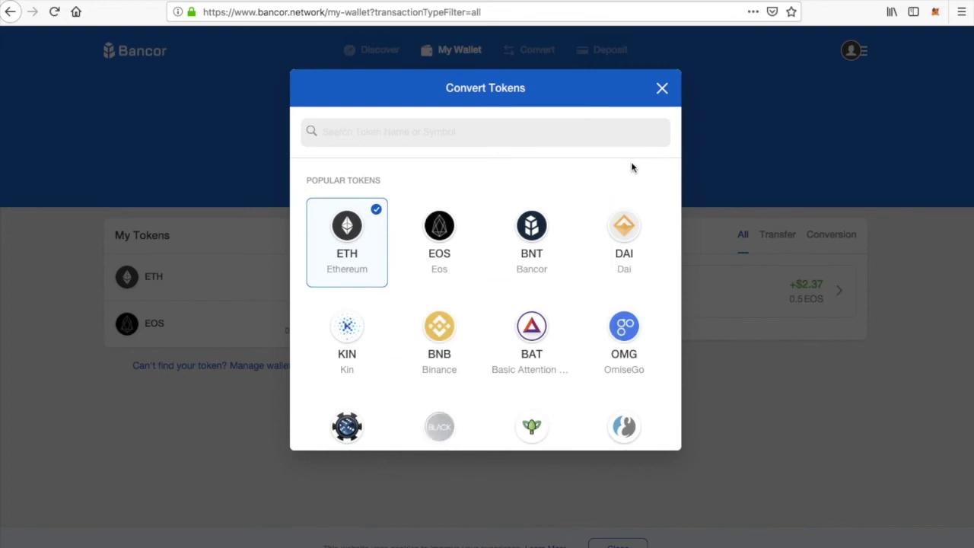
click(448, 239)
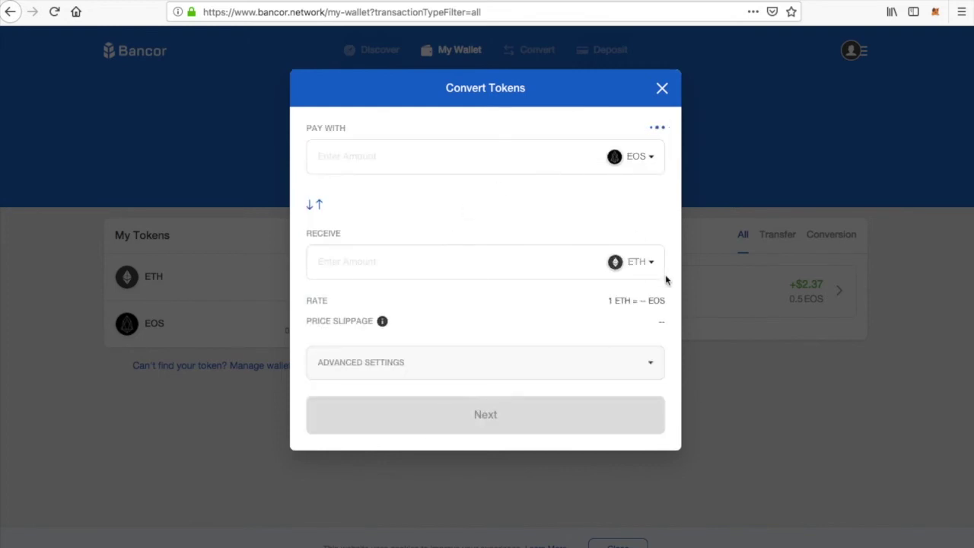
click(642, 263)
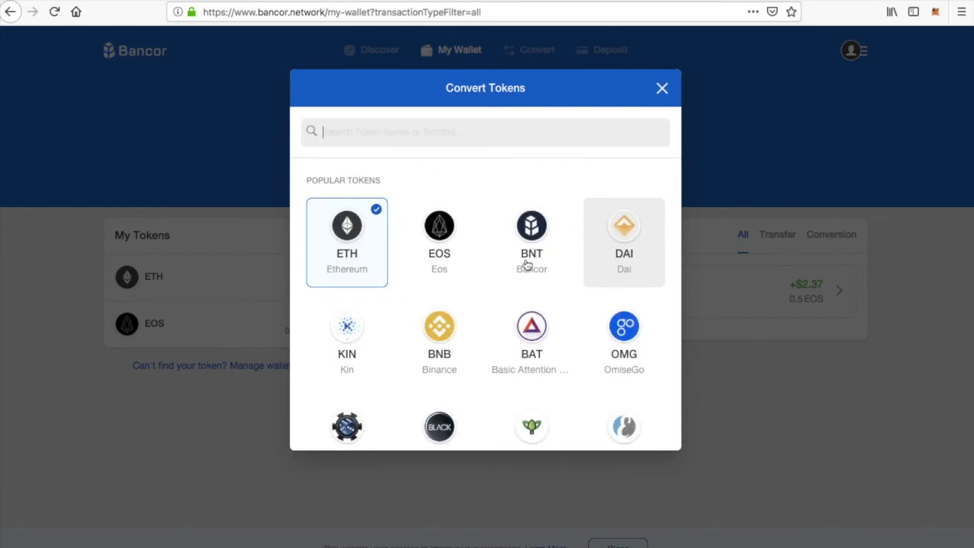
scroll(525, 262, down, 3)
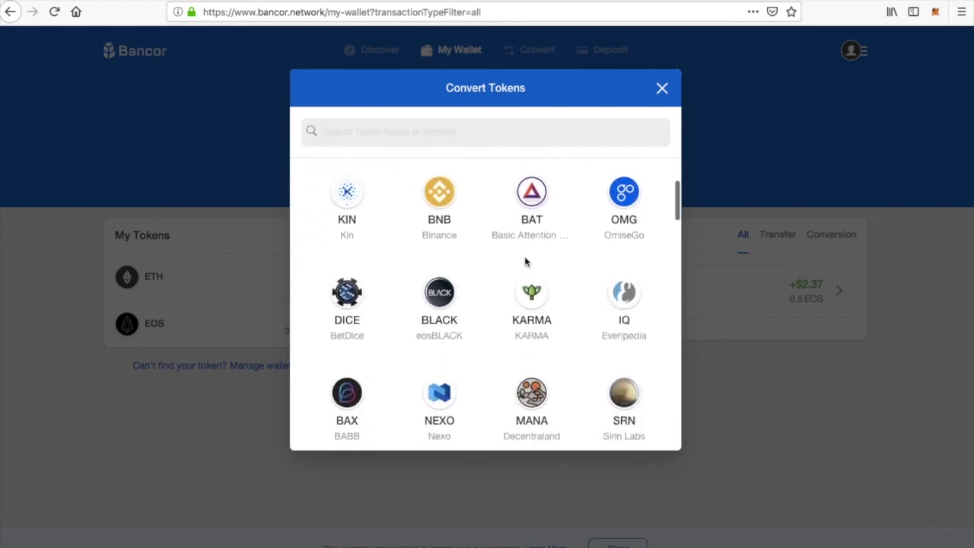
scroll(552, 335, down, 1)
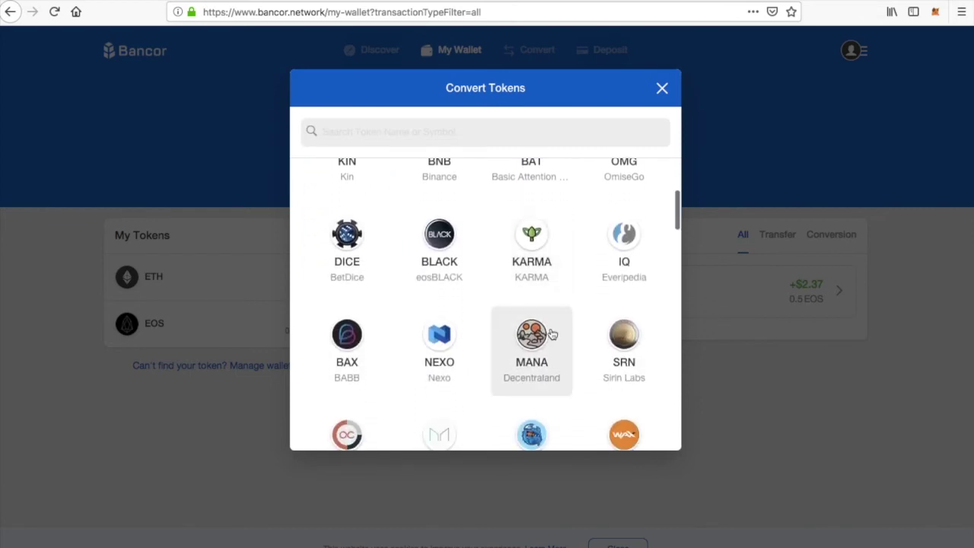
click(628, 244)
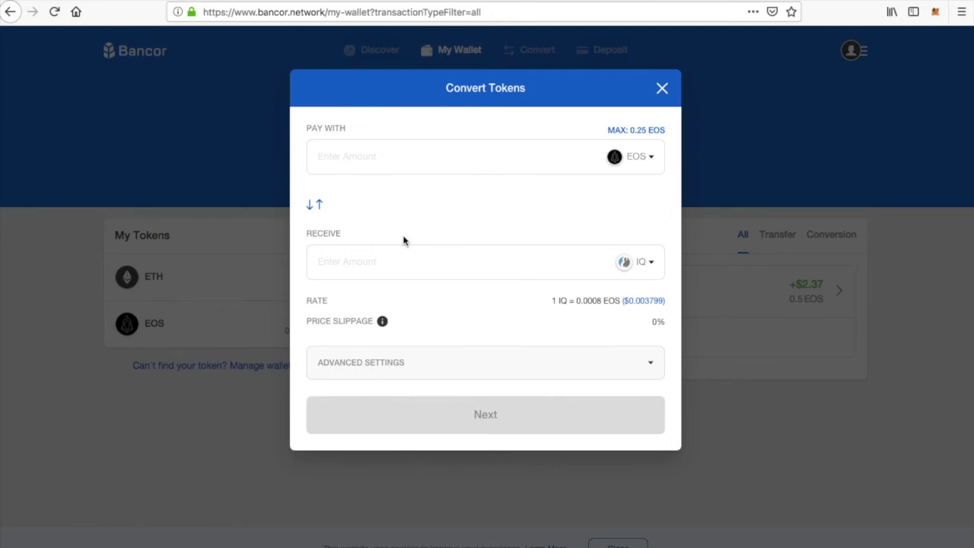
Convert 0.1 EOS into 141.994 IQ, confirming with the wallet password
click(390, 156)
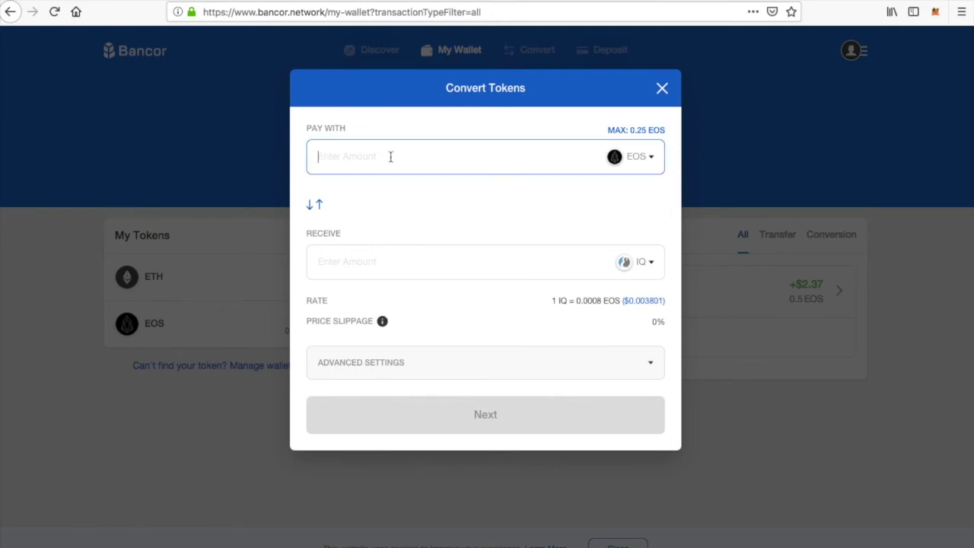
text(.1)
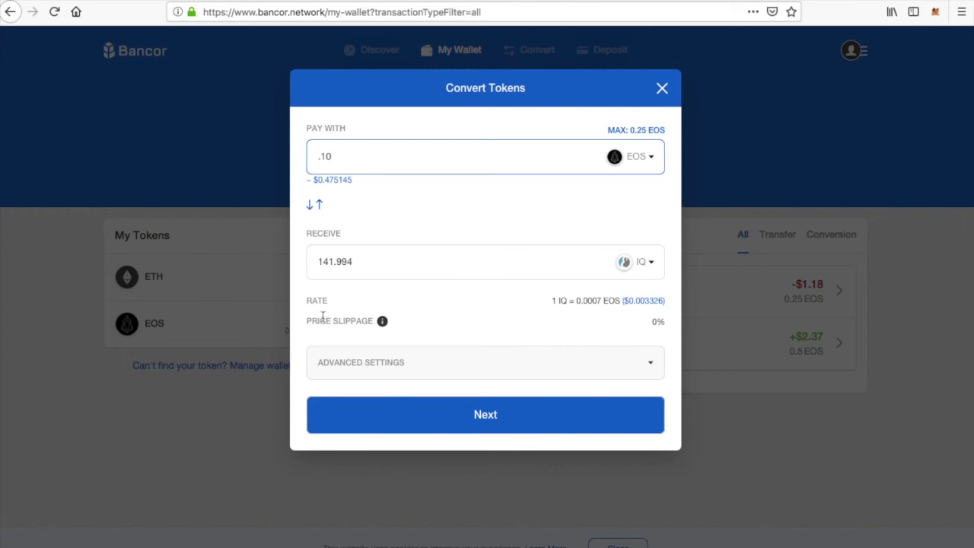
click(489, 419)
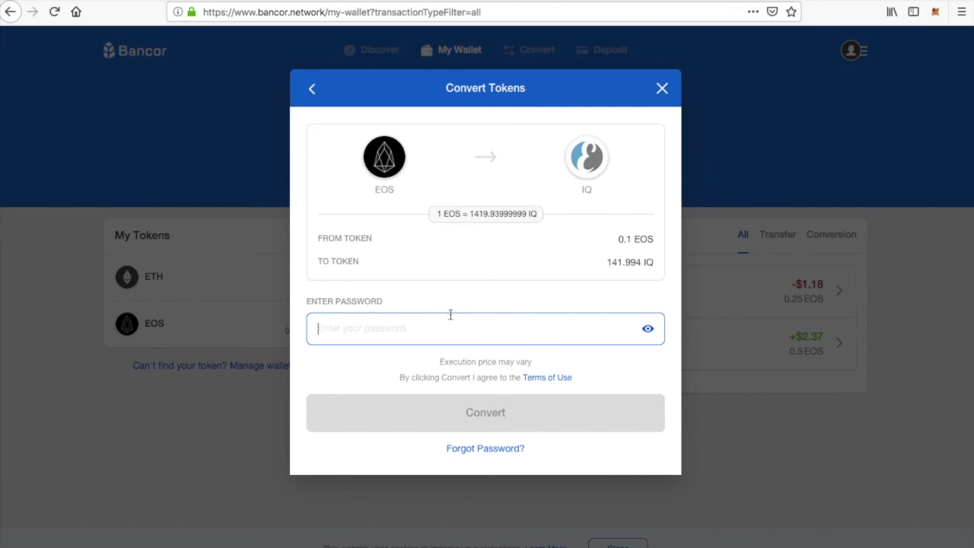
text(•)
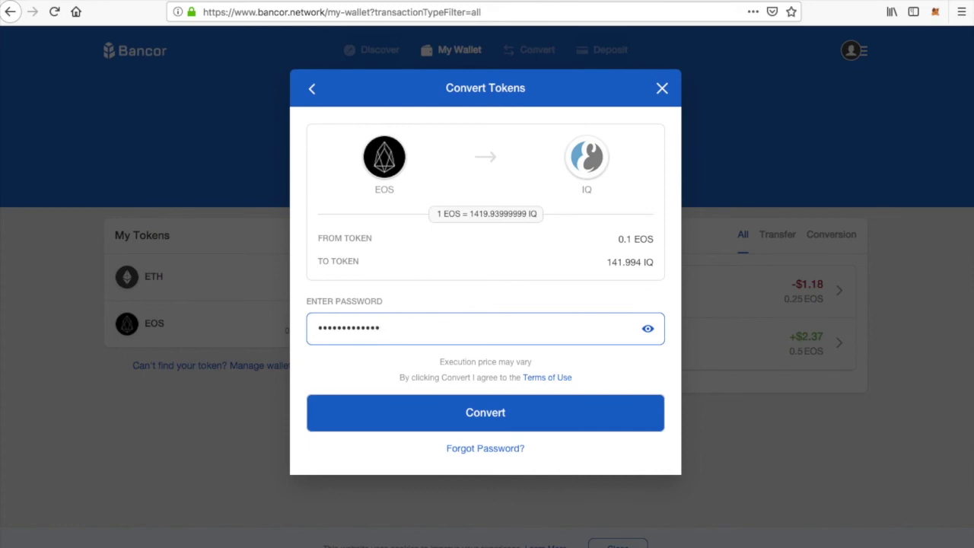
click(490, 413)
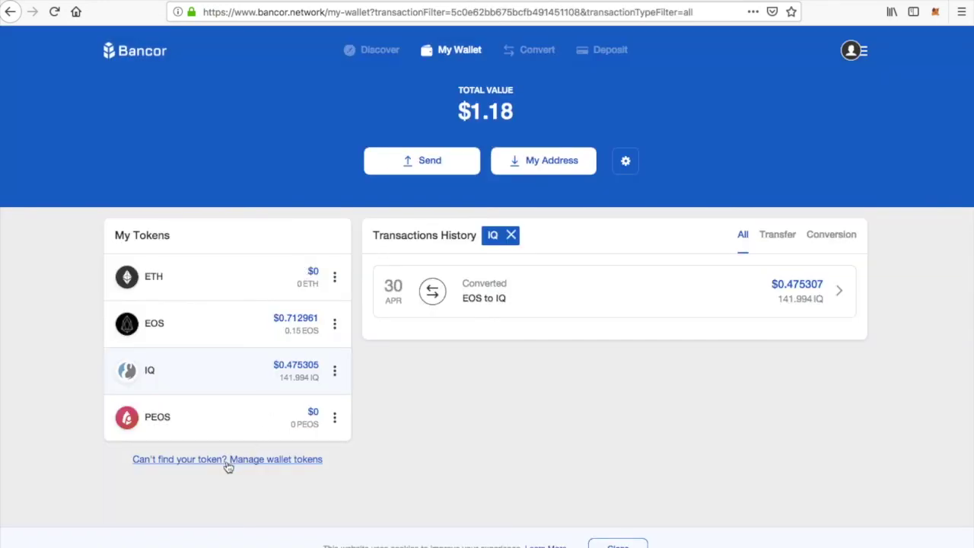
Search 'karma' in wallet token management, select KARMA and save, then open the account menu
click(228, 460)
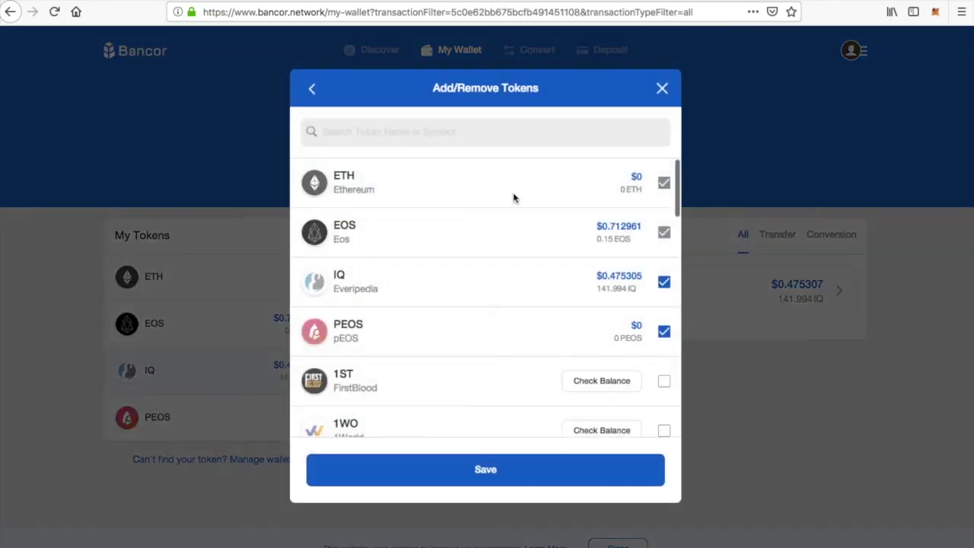
text(karma)
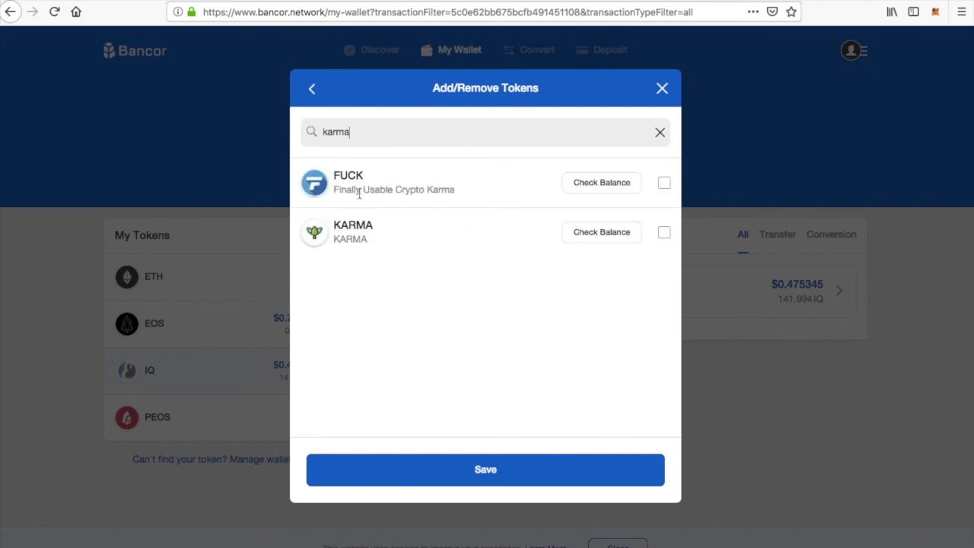
click(665, 234)
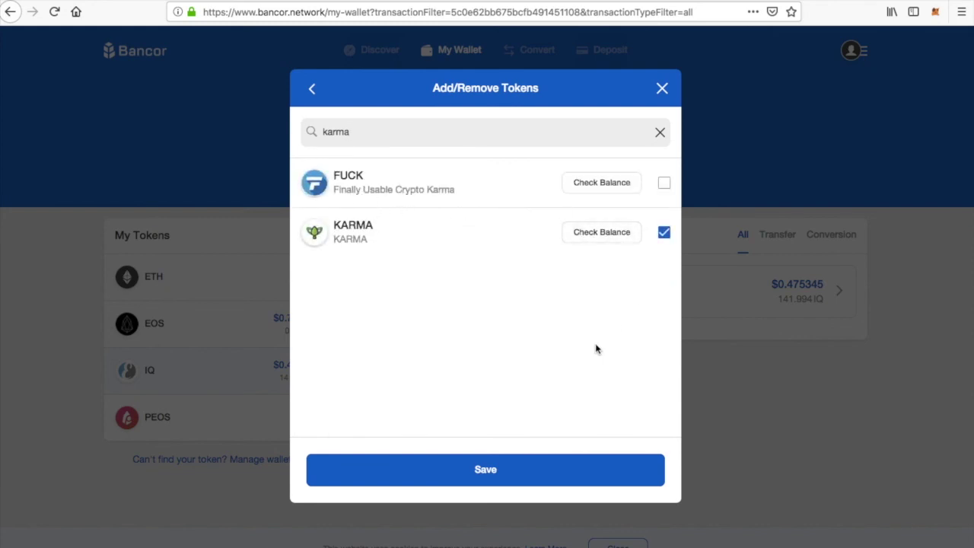
click(488, 471)
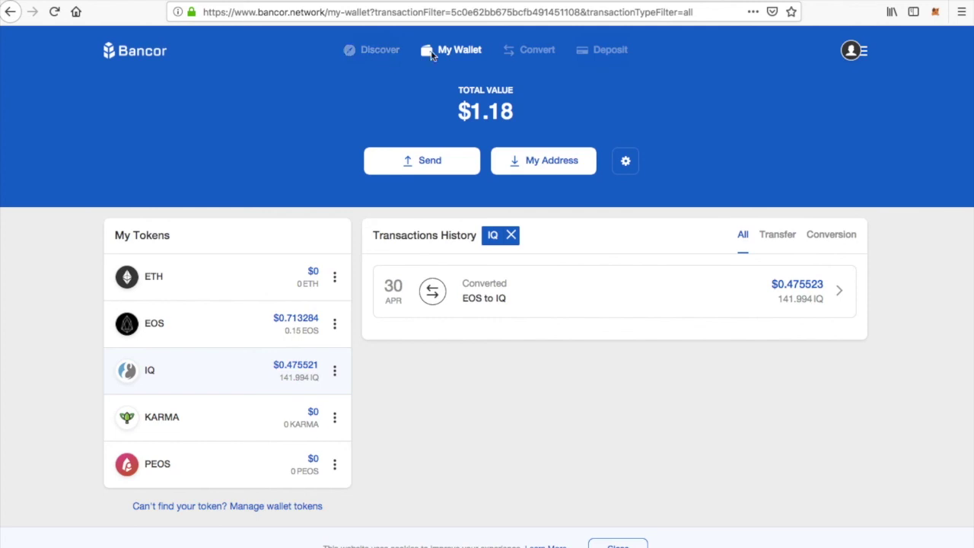
click(851, 51)
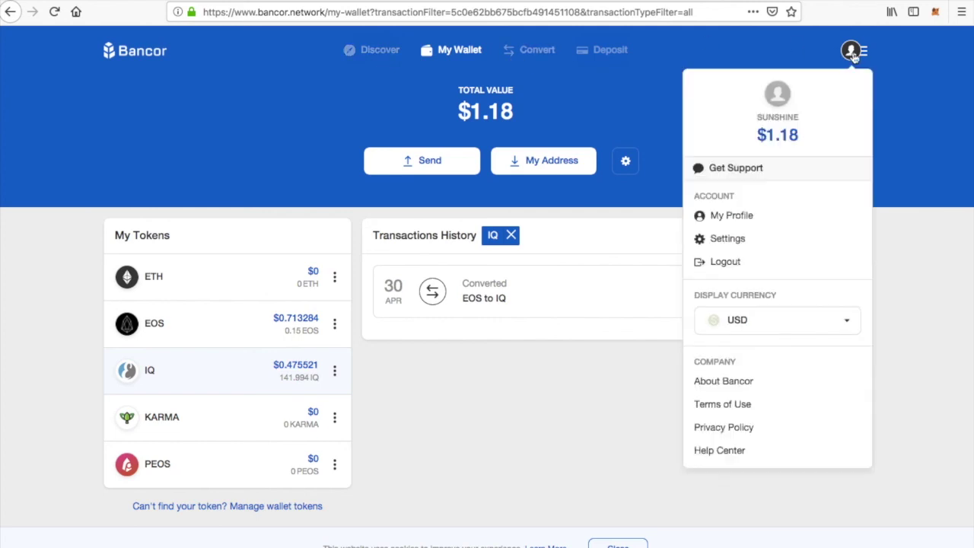